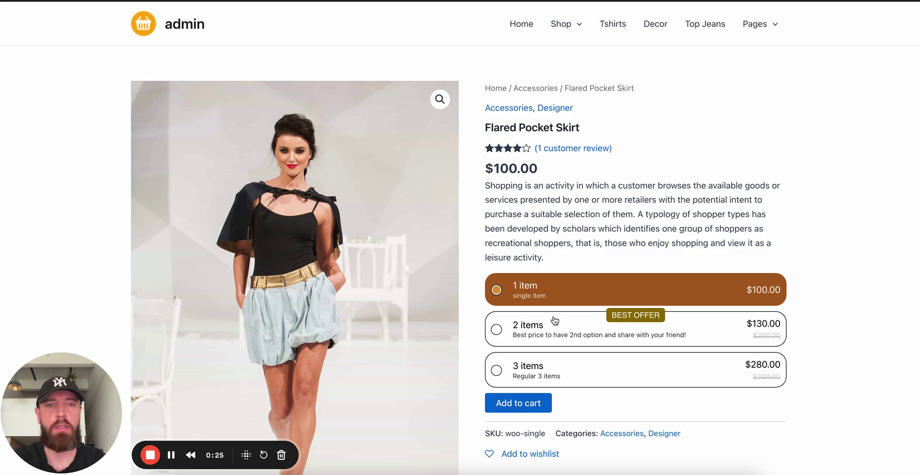
Step: Compare the 1, 2 and 3 items offer cards, noting the 2-item $130.00 price
{"action": "left_click", "coordinate": [551, 338]}
{"action": "left_click", "coordinate": [589, 365]}
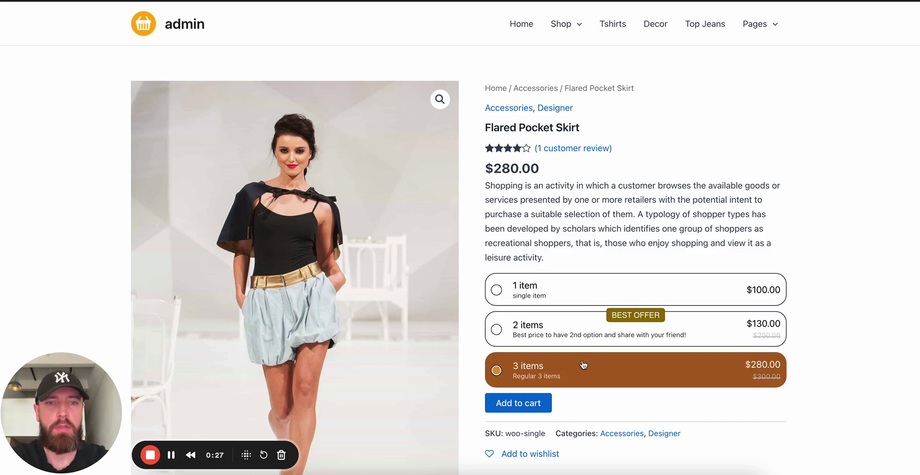
{"action": "left_click", "coordinate": [572, 341]}
{"action": "left_click", "coordinate": [560, 305]}
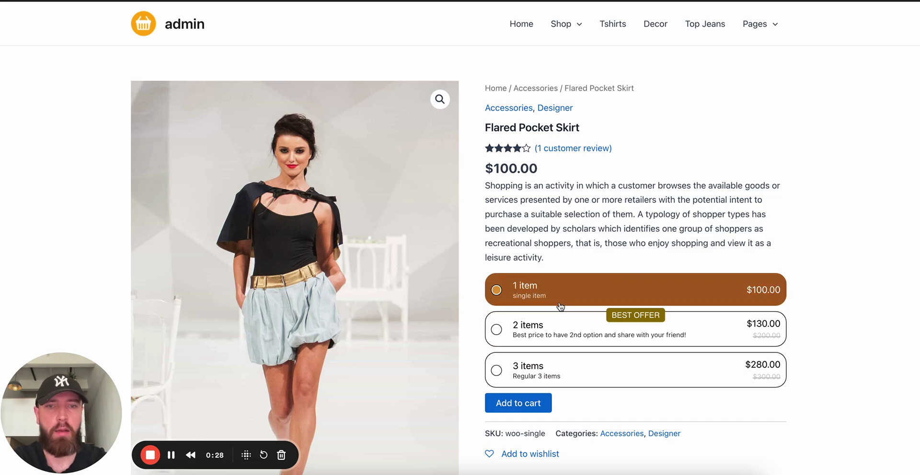
{"action": "left_click", "coordinate": [754, 329]}
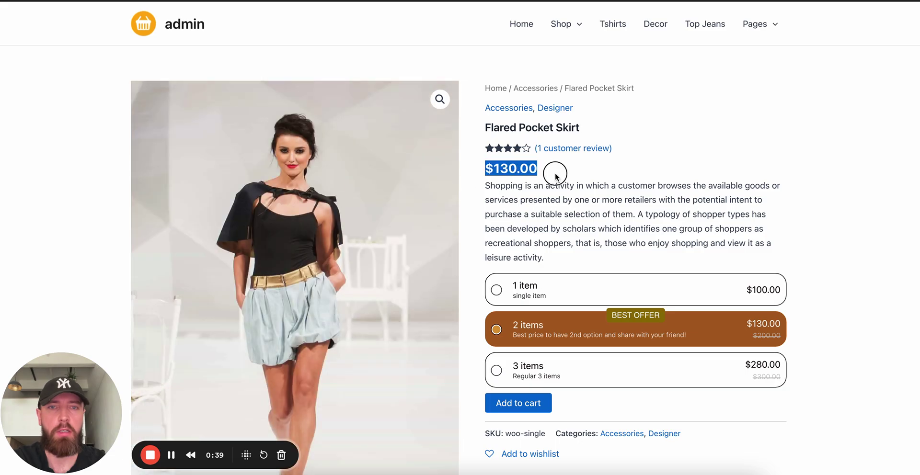
{"action": "left_click_drag", "start_coordinate": [460, 188], "coordinate": [555, 174]}
Step: Cycle through the offers again, end on the single item, and return to the admin editor
{"action": "left_click", "coordinate": [665, 378]}
{"action": "left_click", "coordinate": [636, 335]}
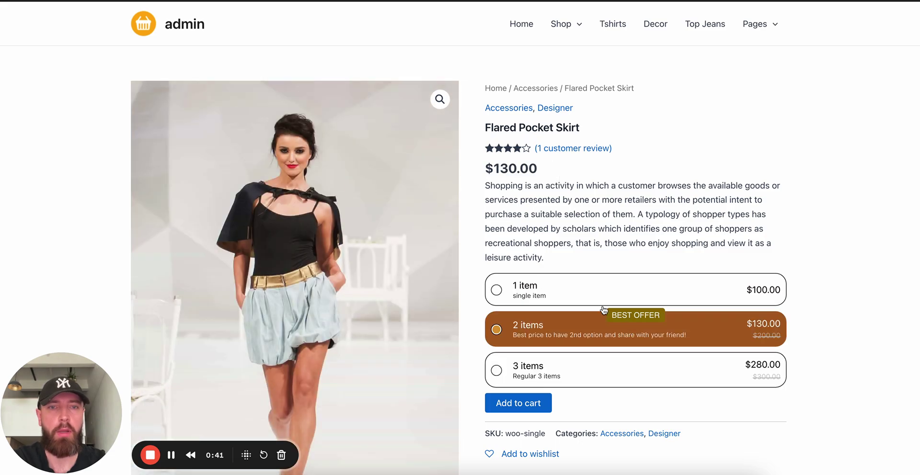
{"action": "left_click", "coordinate": [585, 293]}
{"action": "left_click", "coordinate": [574, 339]}
{"action": "left_click", "coordinate": [561, 367]}
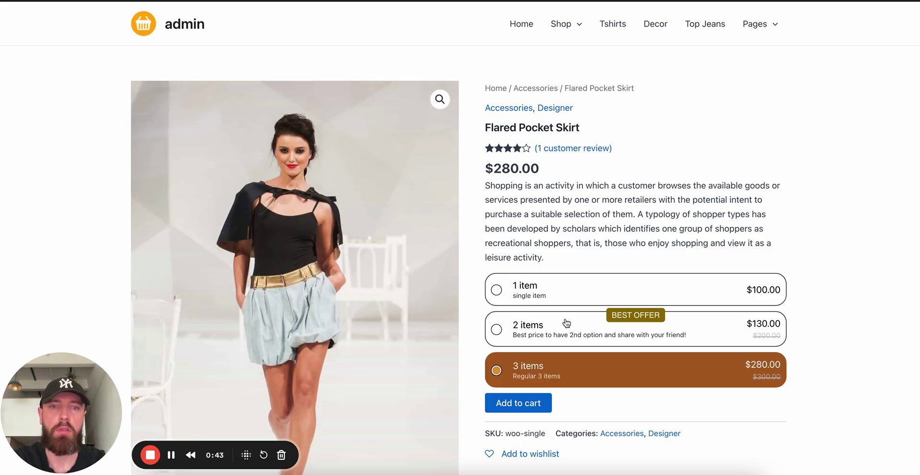
{"action": "left_click", "coordinate": [563, 305]}
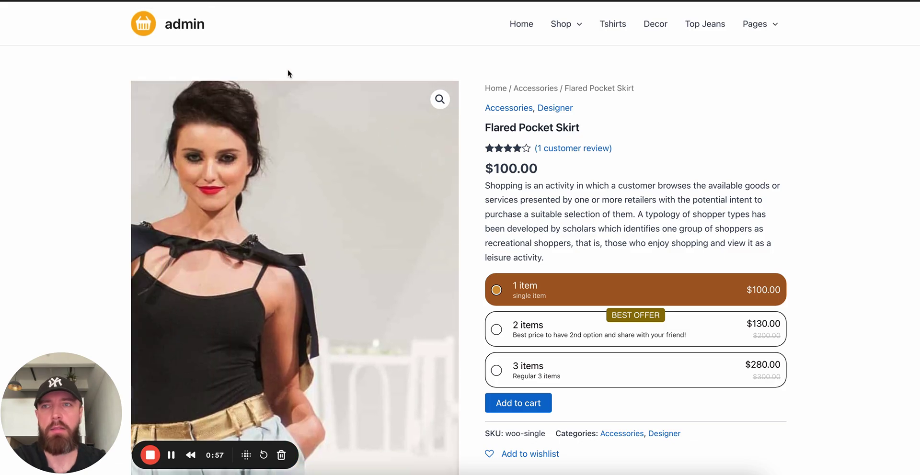
{"action": "key", "text": "ctrl+Tab"}
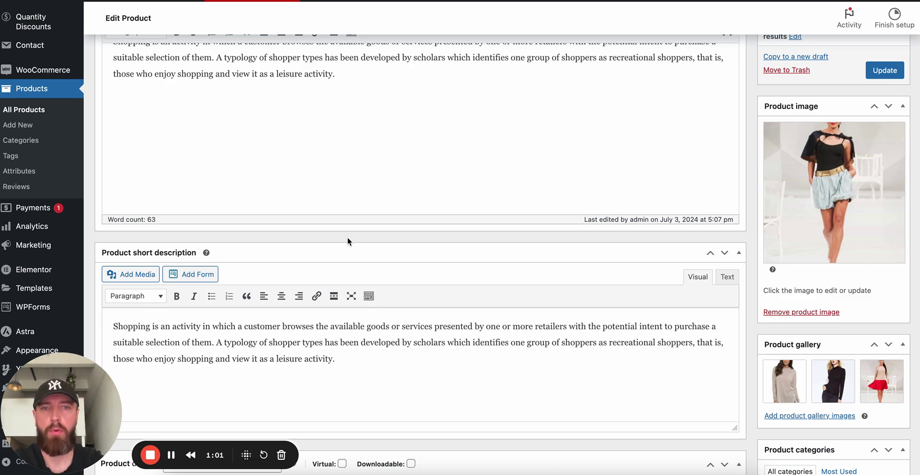
Step: Change the skirt's product type to Variable product
{"action": "scroll", "coordinate": [348, 240], "scroll_direction": "down", "scroll_amount": 6}
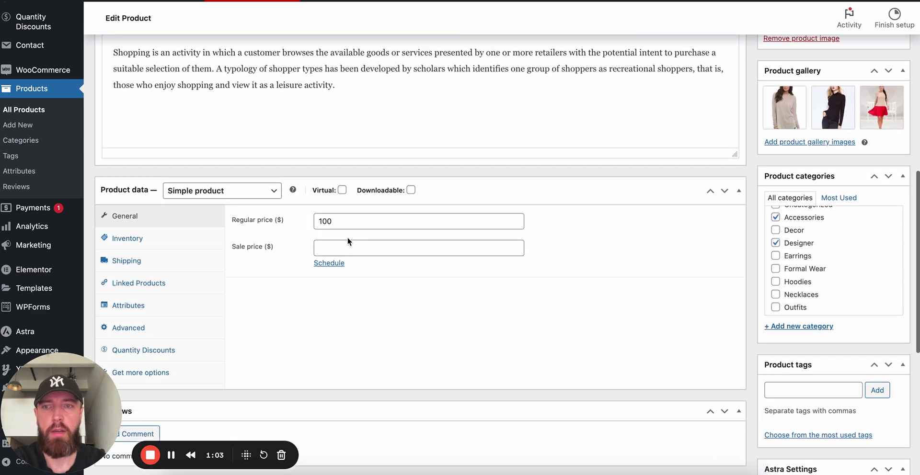
{"action": "scroll", "coordinate": [348, 241], "scroll_direction": "down", "scroll_amount": 1}
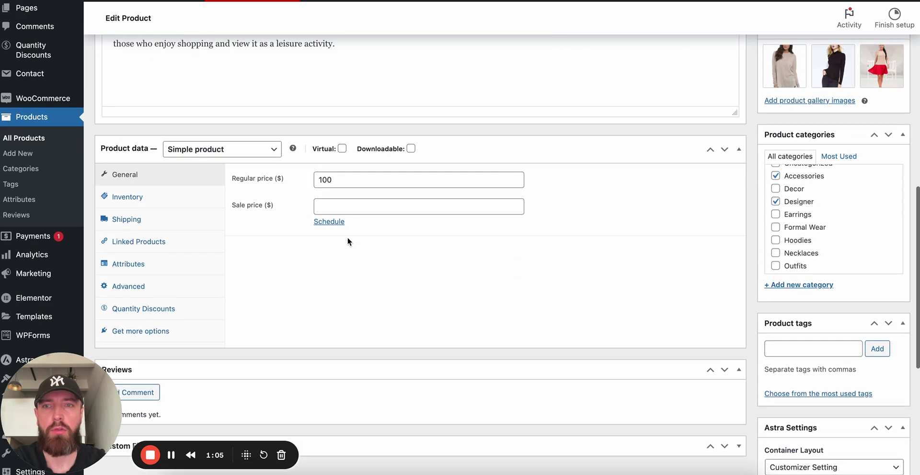
{"action": "scroll", "coordinate": [348, 240], "scroll_direction": "down", "scroll_amount": 1}
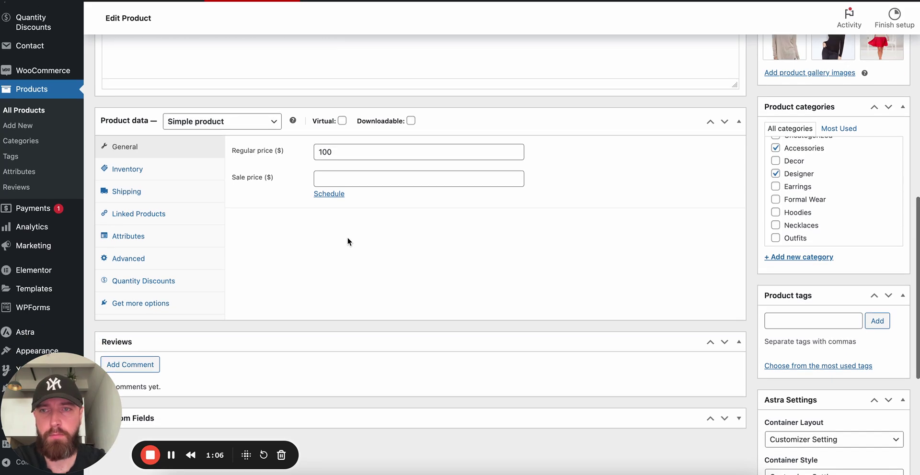
{"action": "left_click", "coordinate": [255, 123]}
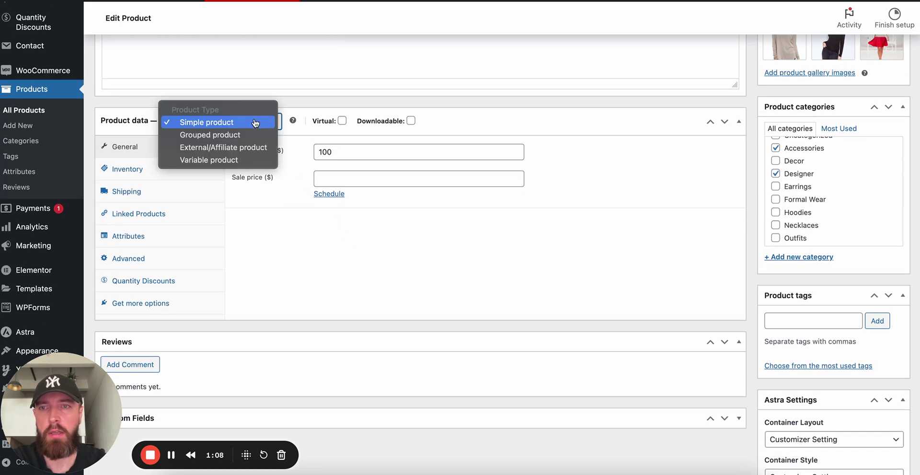
{"action": "left_click", "coordinate": [247, 160]}
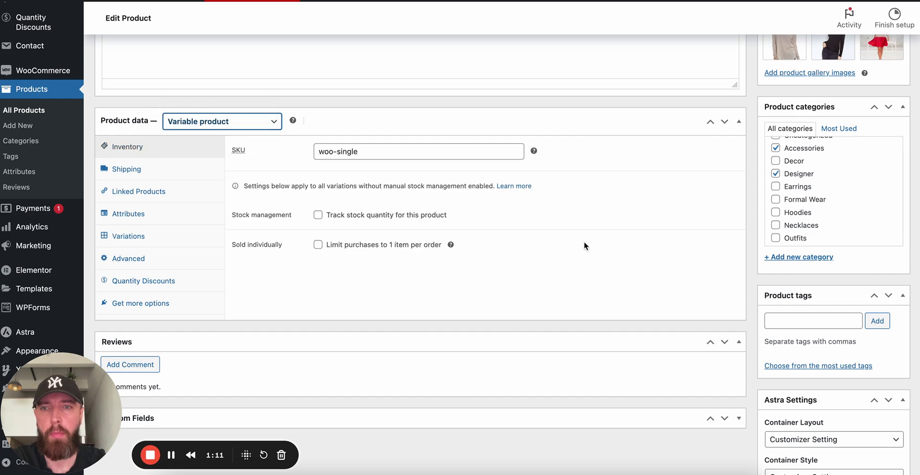
Step: Review the color and size attribute values and save the attributes
{"action": "left_click", "coordinate": [146, 223]}
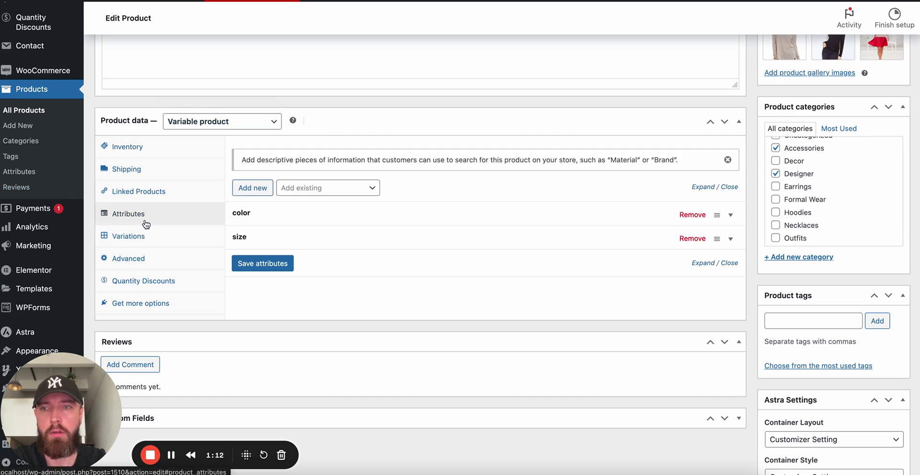
{"action": "left_click", "coordinate": [421, 214]}
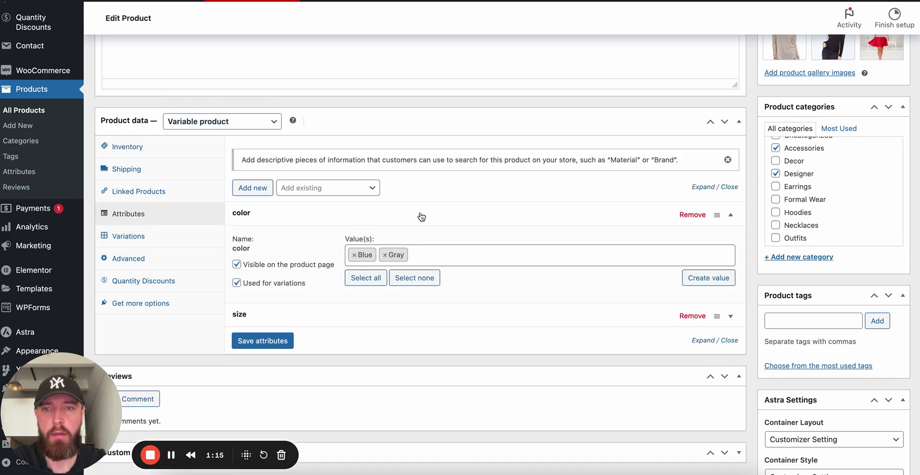
{"action": "left_click", "coordinate": [421, 216]}
{"action": "left_click", "coordinate": [383, 245]}
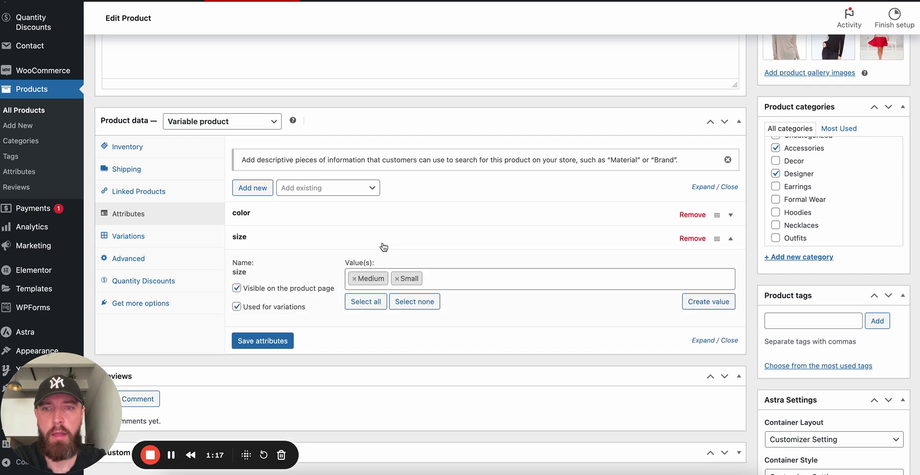
{"action": "left_click", "coordinate": [384, 247]}
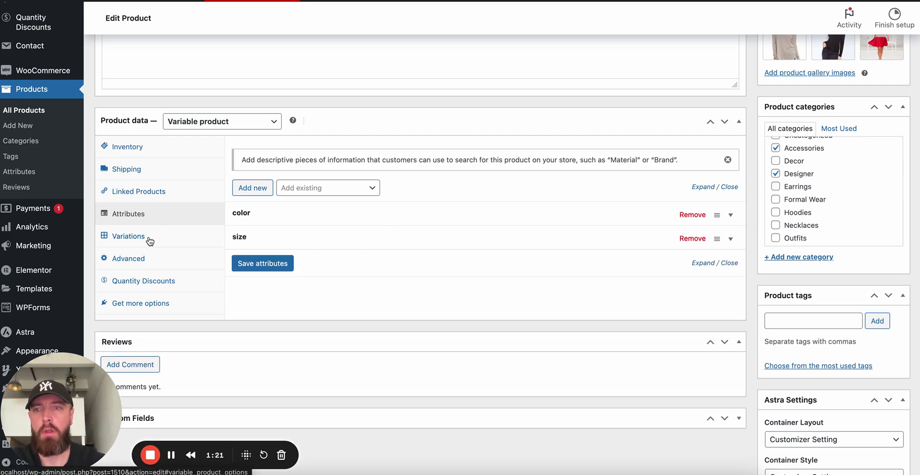
{"action": "left_click", "coordinate": [262, 266]}
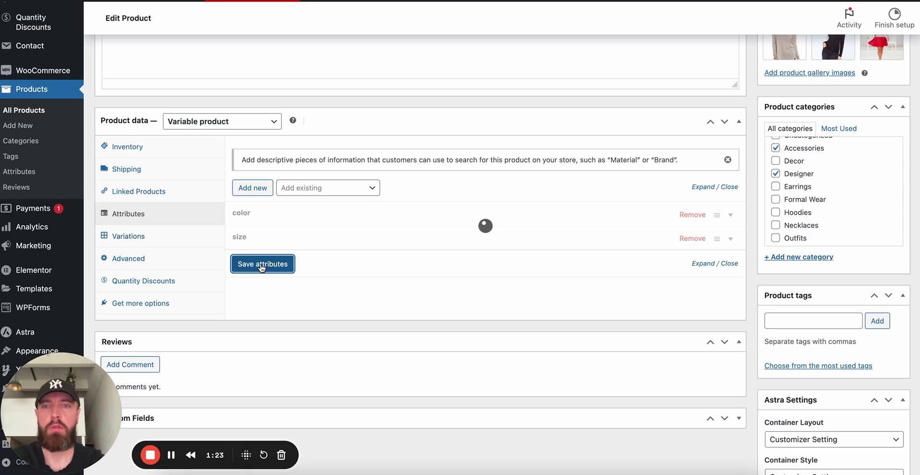
{"action": "left_click", "coordinate": [179, 239]}
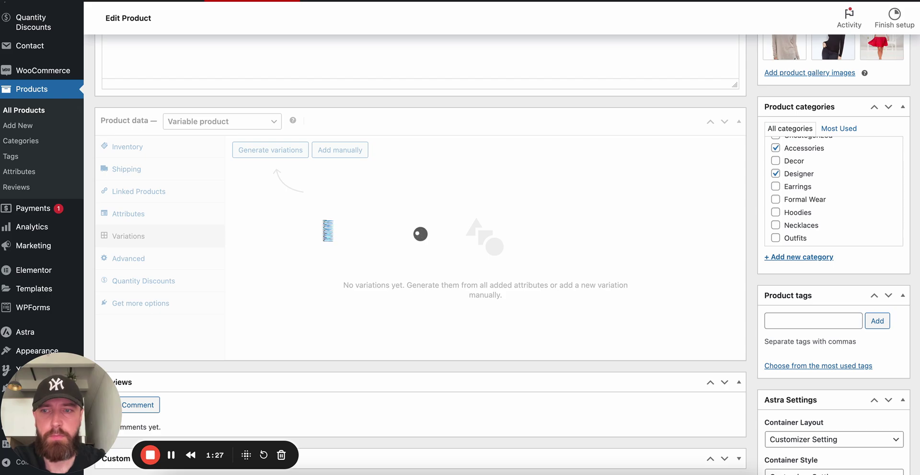
Step: Generate variations for every color and size combination and confirm their creation
{"action": "left_click", "coordinate": [285, 155]}
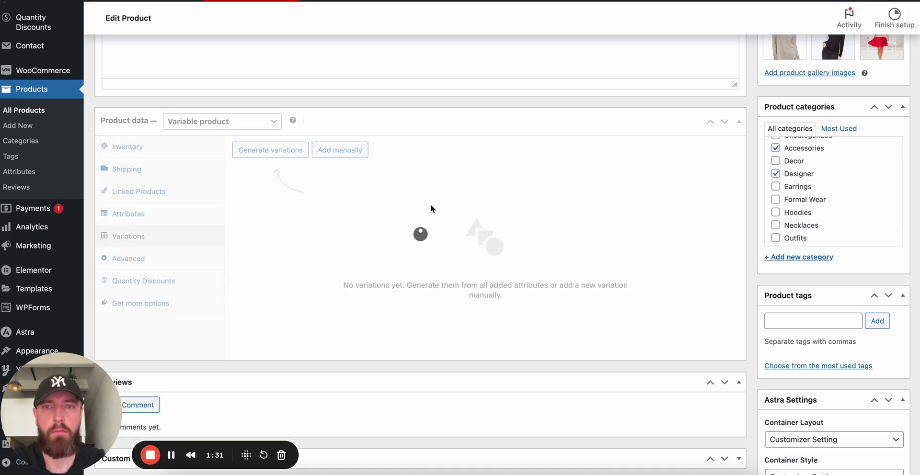
{"action": "left_click", "coordinate": [291, 153]}
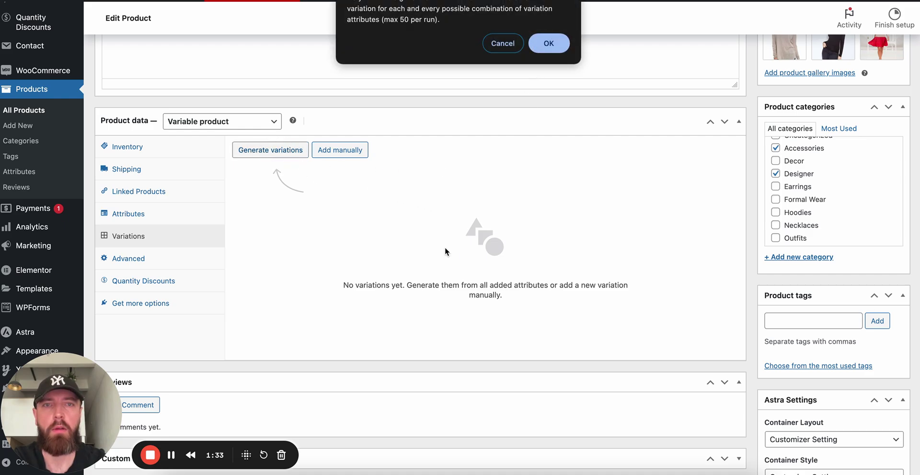
{"action": "left_click", "coordinate": [554, 51]}
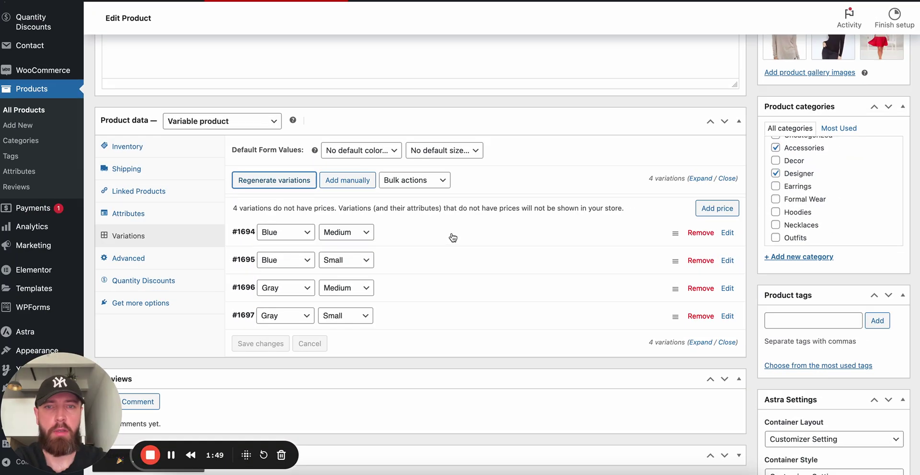
Step: Give variations #1694 and #1695 (Blue Small) a regular price of 100
{"action": "left_click", "coordinate": [452, 237]}
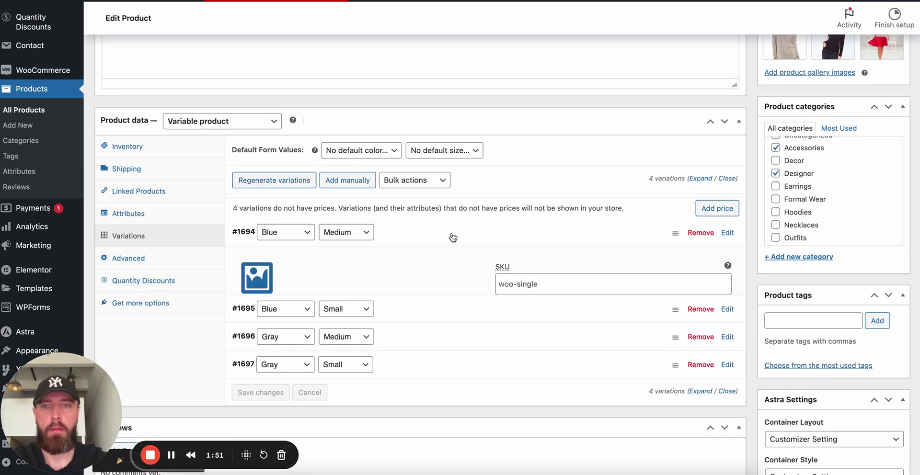
{"action": "scroll", "coordinate": [431, 246], "scroll_direction": "down", "scroll_amount": 3}
{"action": "left_click", "coordinate": [392, 245]}
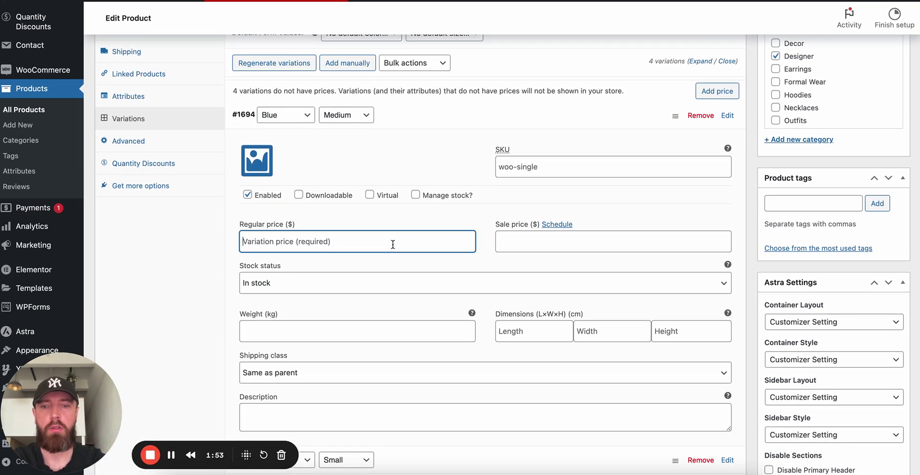
{"action": "type", "text": "100"}
{"action": "key", "text": "ctrl+a"}
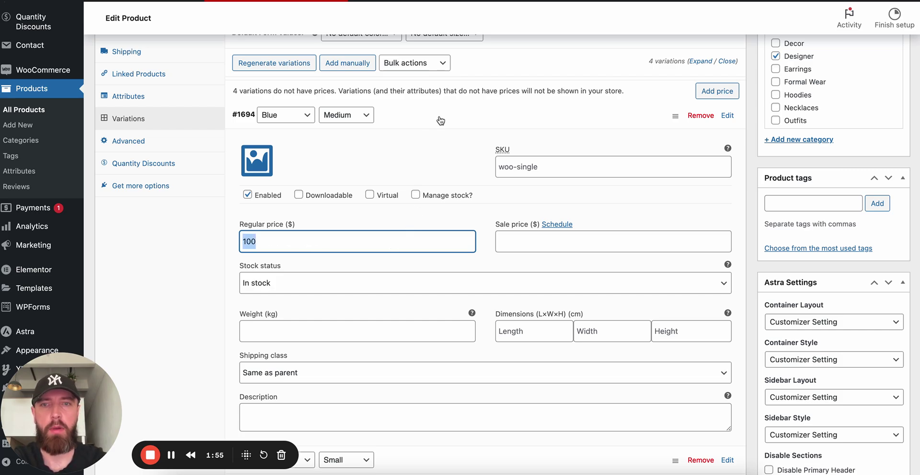
{"action": "left_click", "coordinate": [443, 114]}
{"action": "left_click", "coordinate": [435, 144]}
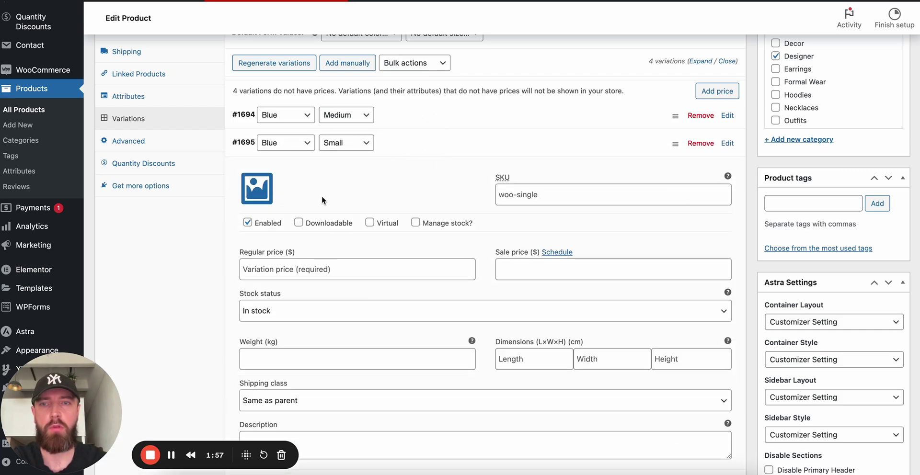
{"action": "left_click", "coordinate": [319, 262]}
{"action": "type", "text": "100"}
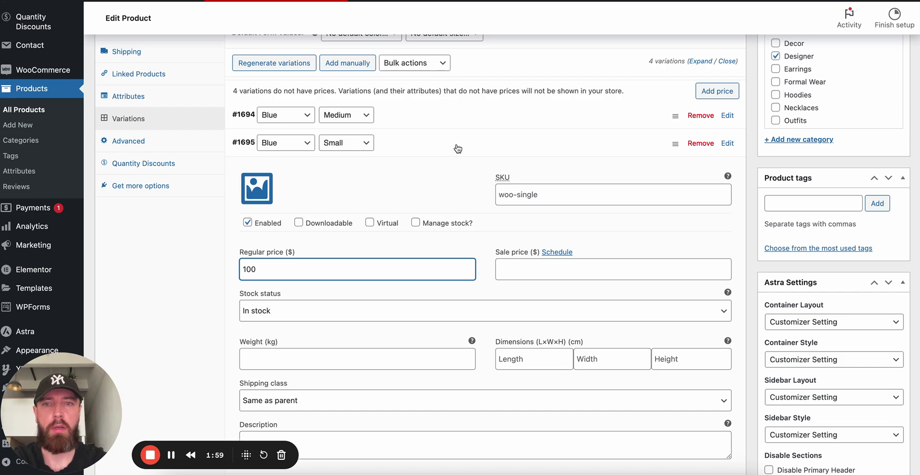
{"action": "left_click", "coordinate": [457, 147]}
Step: Give the Gray Medium and Gray Small variations a regular price of 100
{"action": "left_click", "coordinate": [425, 170]}
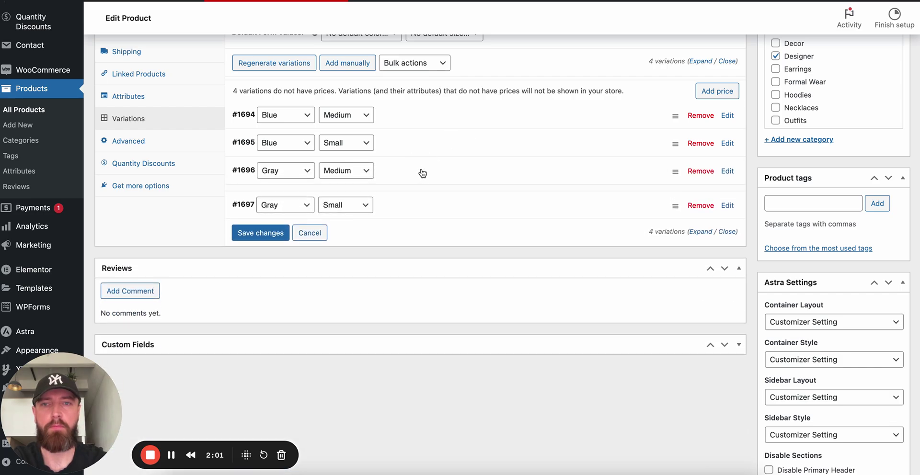
{"action": "left_click", "coordinate": [312, 293]}
{"action": "type", "text": "100"}
{"action": "left_click", "coordinate": [395, 174]}
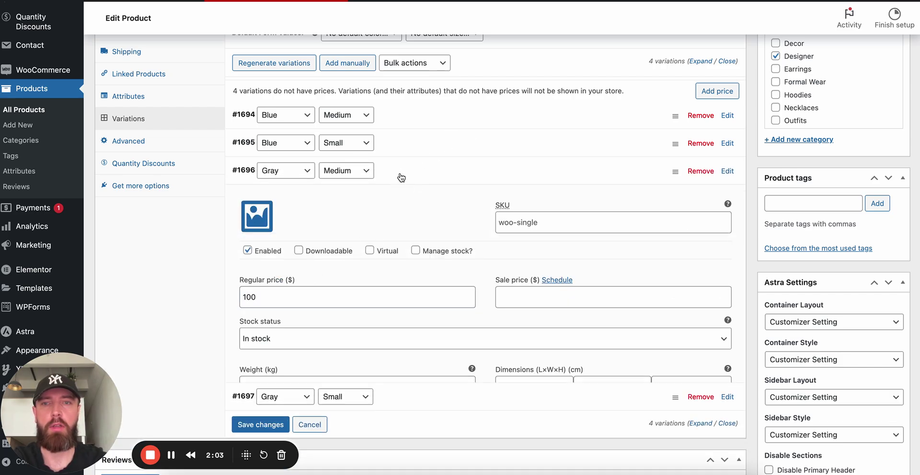
{"action": "left_click", "coordinate": [392, 204]}
{"action": "left_click", "coordinate": [302, 324]}
{"action": "type", "text": "100"}
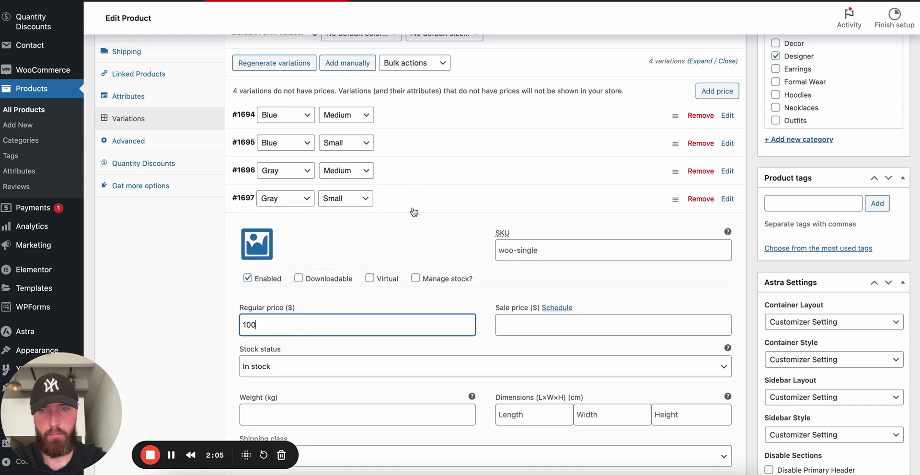
{"action": "left_click", "coordinate": [420, 198]}
Step: Save the four variation prices and update the product
{"action": "left_click", "coordinate": [268, 227]}
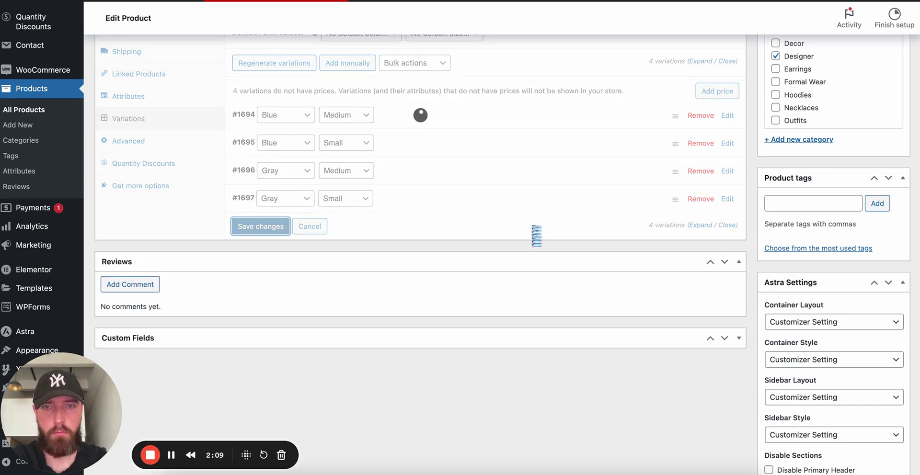
{"action": "scroll", "coordinate": [539, 226], "scroll_direction": "up", "scroll_amount": 7}
{"action": "scroll", "coordinate": [814, 182], "scroll_direction": "up", "scroll_amount": 8}
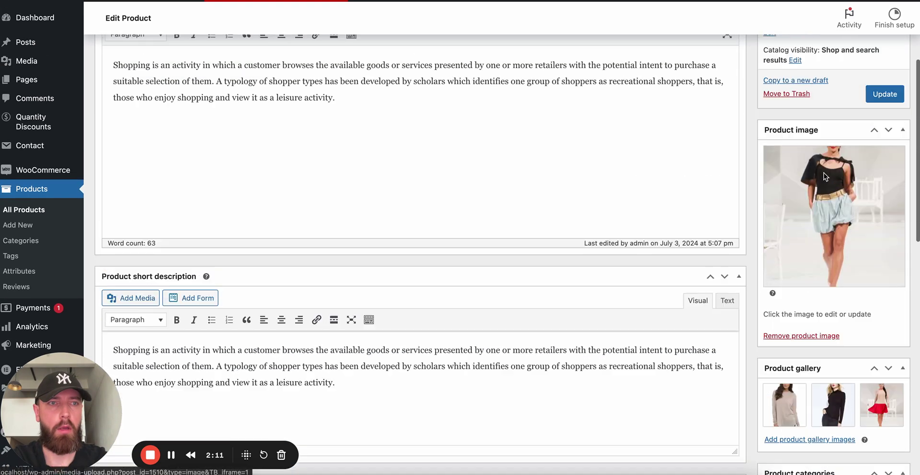
{"action": "left_click", "coordinate": [884, 292]}
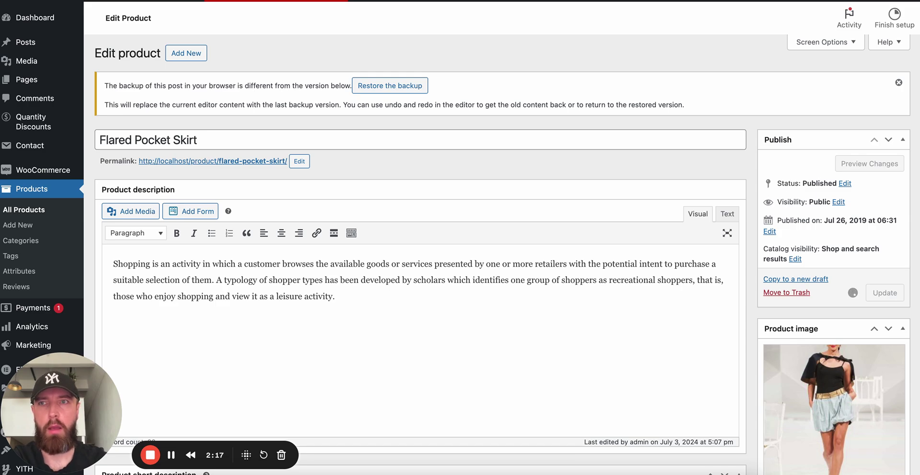
Step: Reload the storefront skirt page, inspect its colour and size options, then return to the admin
{"action": "key", "text": "ctrl+Tab"}
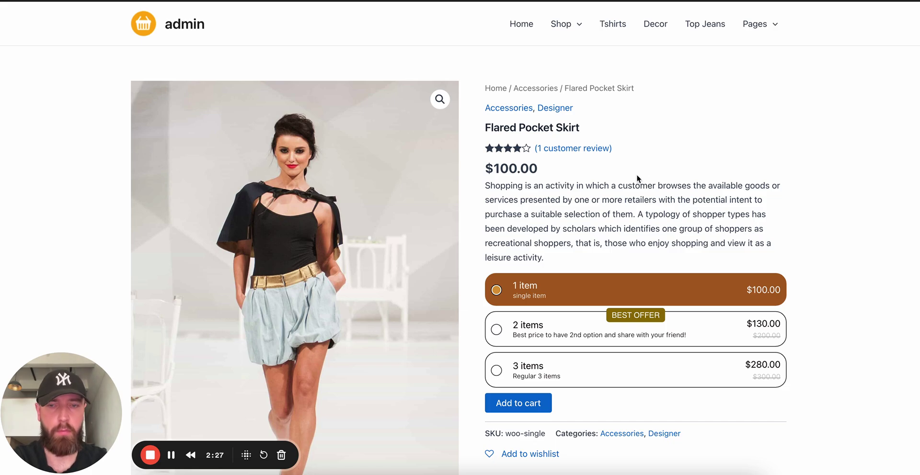
{"action": "key", "text": "super+r"}
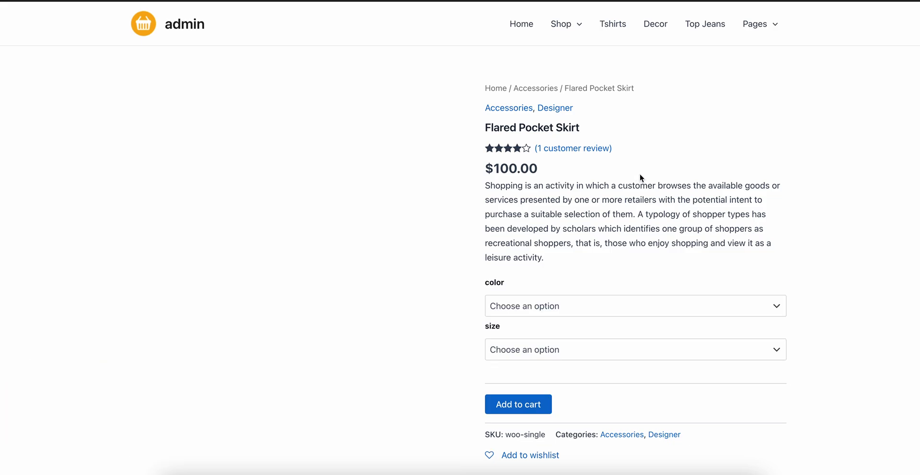
{"action": "left_click", "coordinate": [571, 306]}
{"action": "left_click", "coordinate": [592, 234]}
{"action": "left_click", "coordinate": [589, 352]}
{"action": "left_click", "coordinate": [608, 243]}
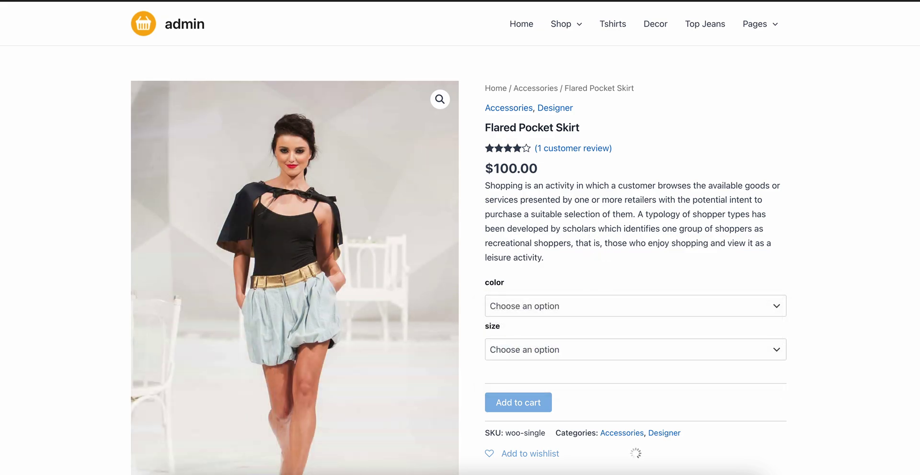
{"action": "key", "text": "ctrl+Tab"}
{"action": "scroll", "coordinate": [302, 149], "scroll_direction": "down", "scroll_amount": 10}
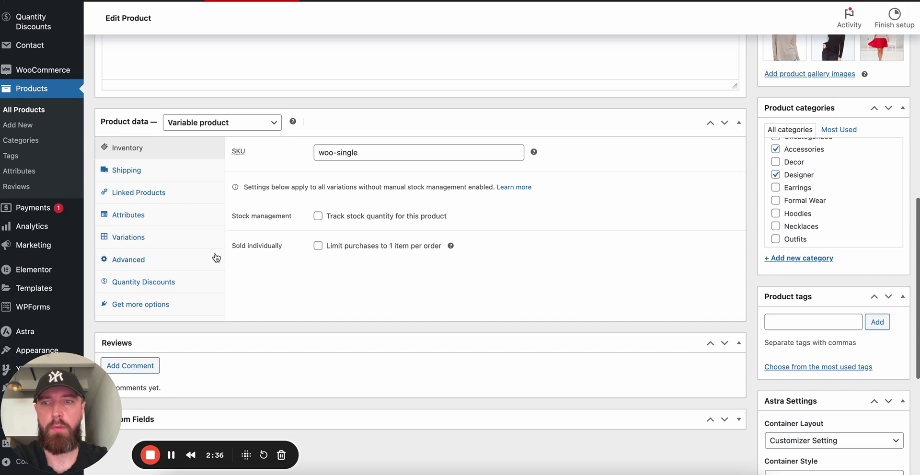
Step: Add the first quantity offer: quantity 1, total 100, label '1 item', description 'Only 1 item'
{"action": "left_click", "coordinate": [174, 285]}
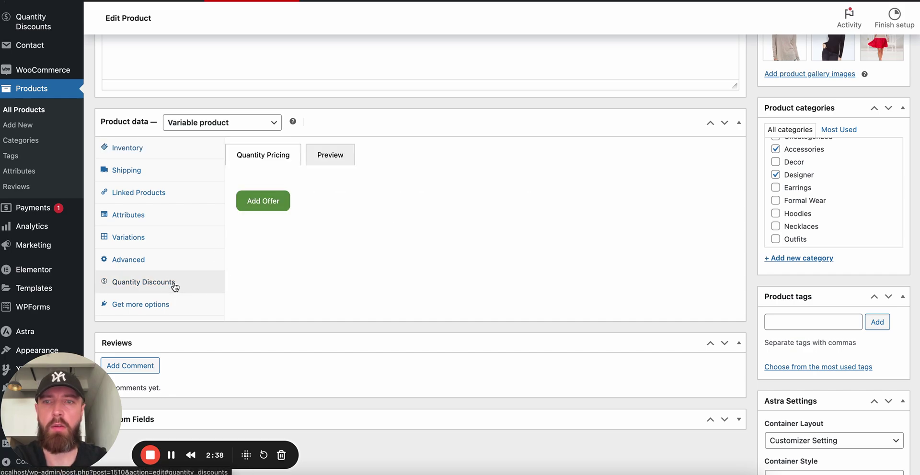
{"action": "left_click", "coordinate": [276, 207]}
{"action": "left_click", "coordinate": [270, 203]}
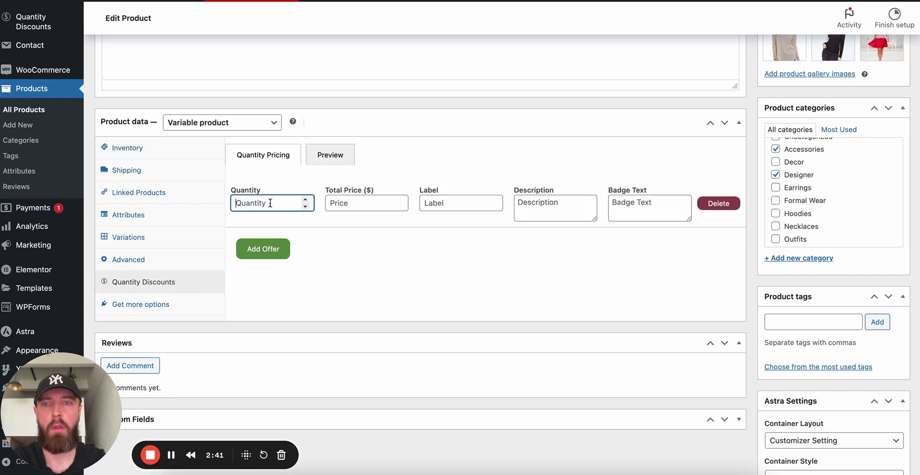
{"action": "type", "text": "1"}
{"action": "left_click", "coordinate": [366, 203]}
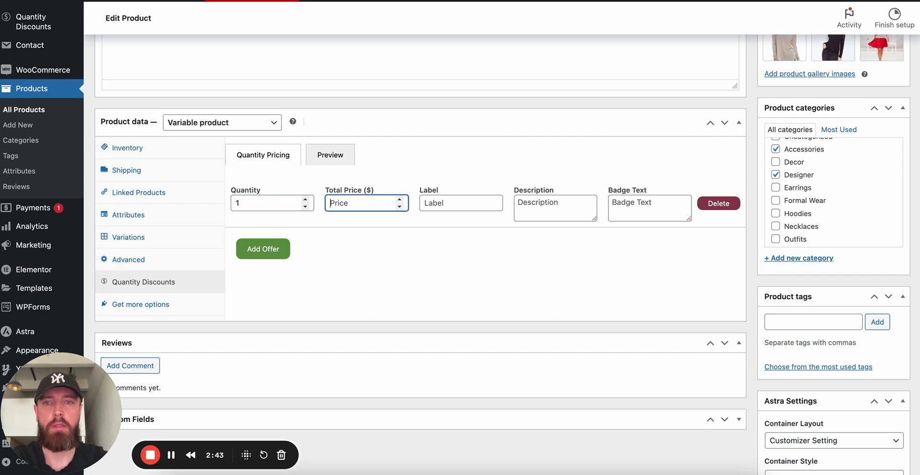
{"action": "type", "text": "100"}
{"action": "left_click", "coordinate": [461, 203]}
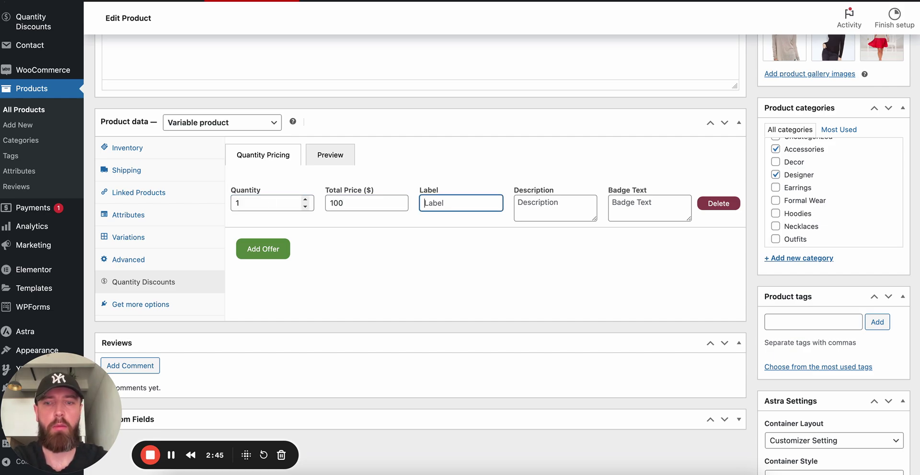
{"action": "type", "text": "1 item"}
{"action": "key", "text": "Tab"}
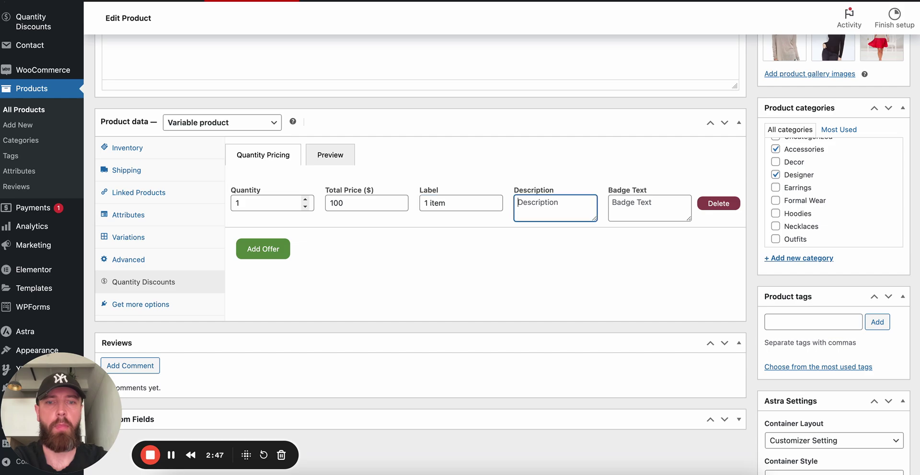
{"action": "type", "text": "Only 1 item"}
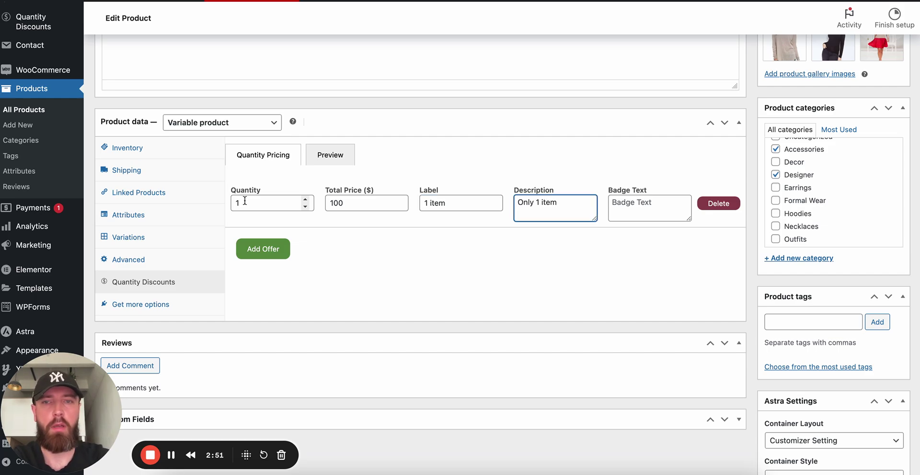
Step: Add second and third offer rows with quantities 2 and 3
{"action": "left_click", "coordinate": [266, 250]}
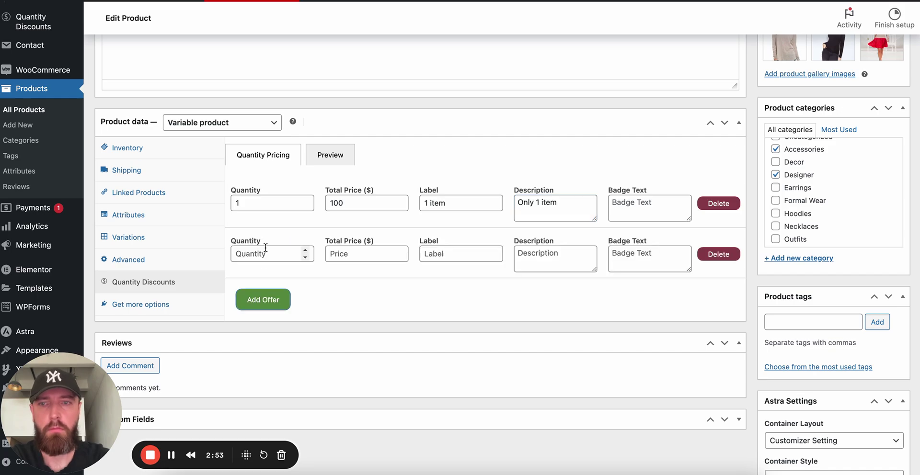
{"action": "left_click", "coordinate": [264, 253]}
{"action": "type", "text": "2"}
{"action": "left_click", "coordinate": [263, 303]}
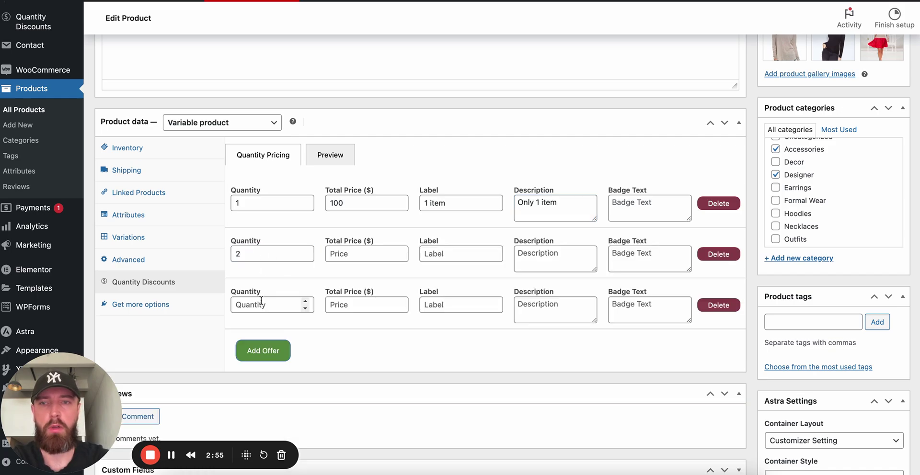
{"action": "left_click", "coordinate": [263, 305]}
{"action": "type", "text": "3"}
Step: Give the second offer total 130, label '2 items', description 'You can share with your friend'
{"action": "left_click", "coordinate": [355, 257]}
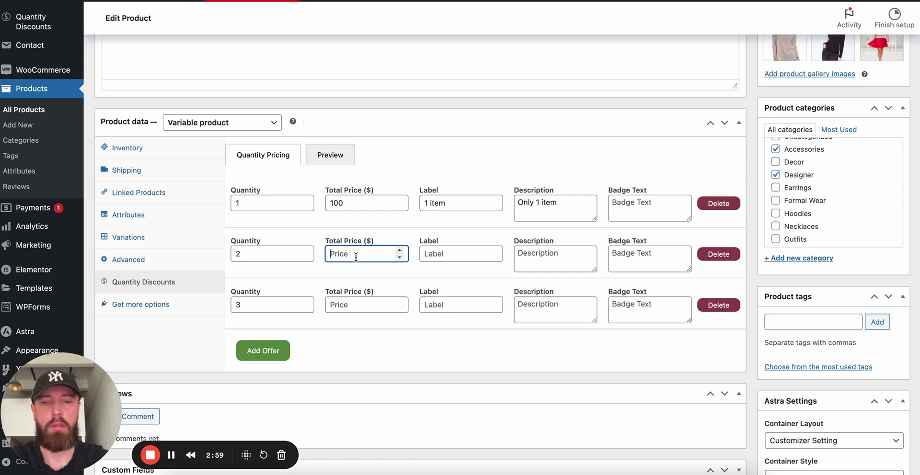
{"action": "type", "text": "130"}
{"action": "key", "text": "Tab"}
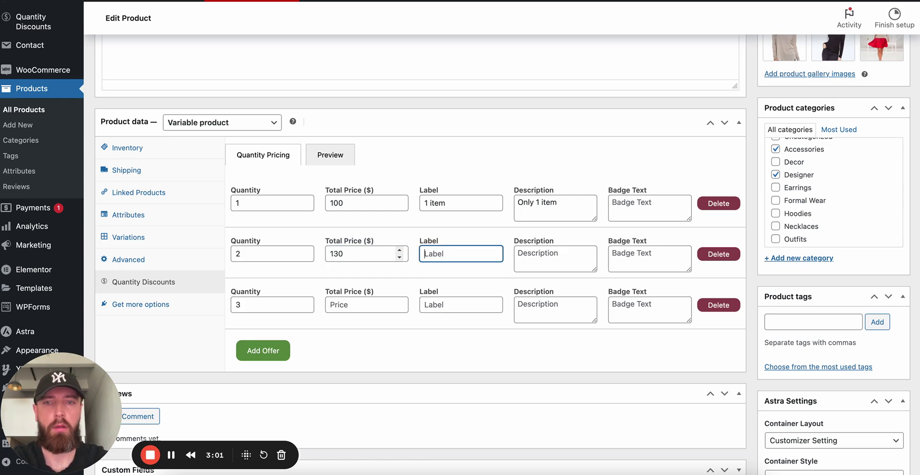
{"action": "type", "text": "2 items"}
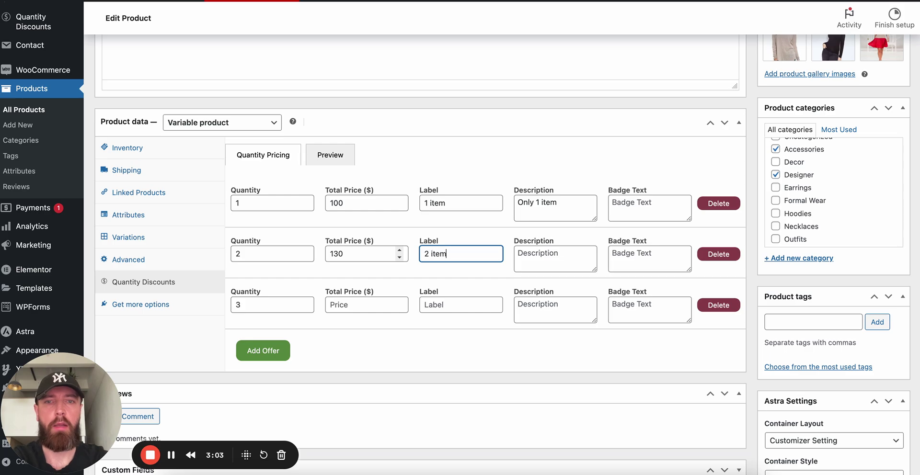
{"action": "key", "text": "Tab"}
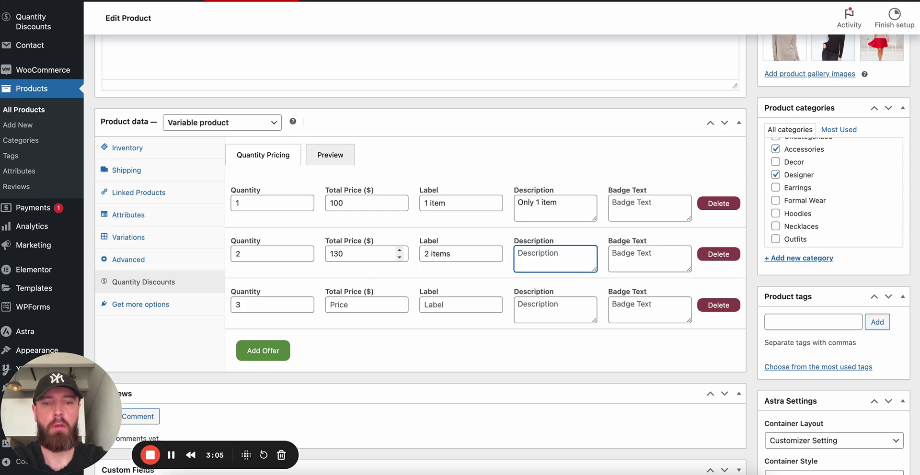
{"action": "type", "text": "You "}
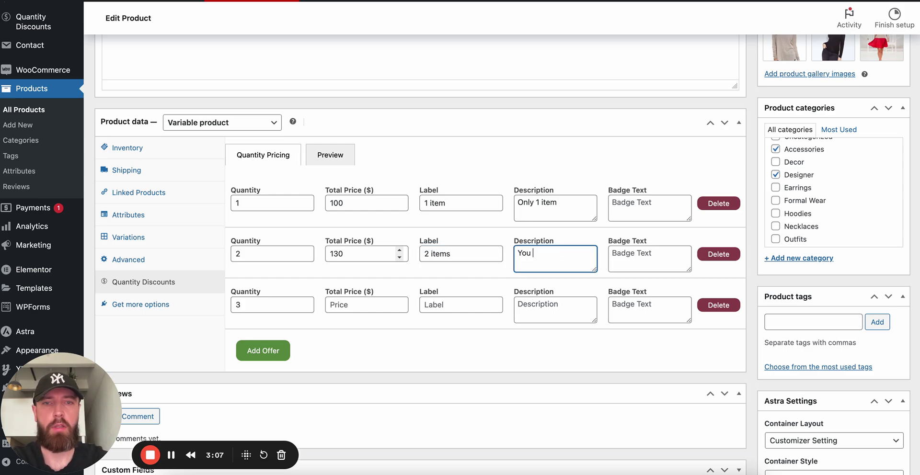
{"action": "type", "text": "can share"}
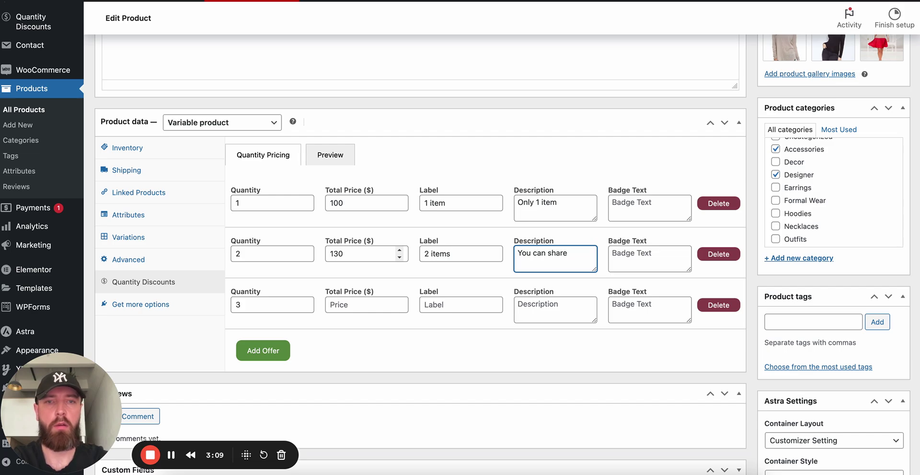
{"action": "type", "text": " w"}
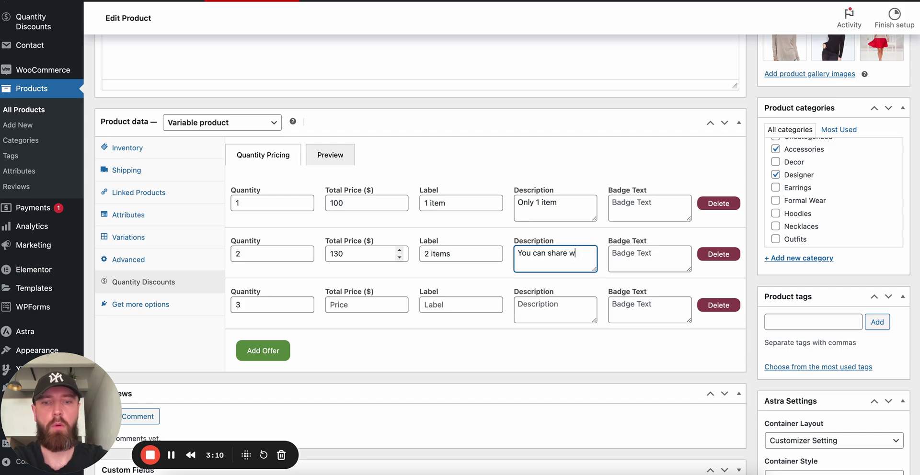
{"action": "type", "text": "ith y"}
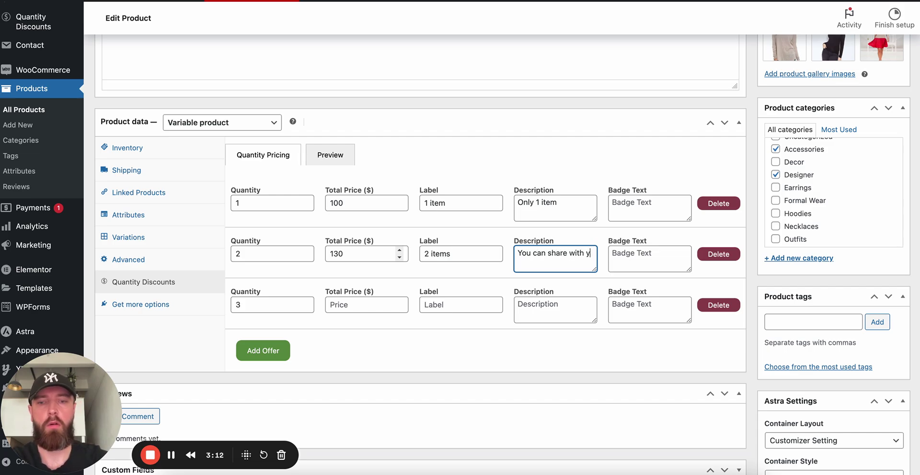
{"action": "type", "text": "our friend"}
Step: Move that description to the third offer; give the second offer 'It's perfect to have extra!'
{"action": "key", "text": "ctrl+a"}
{"action": "key", "text": "ctrl+x"}
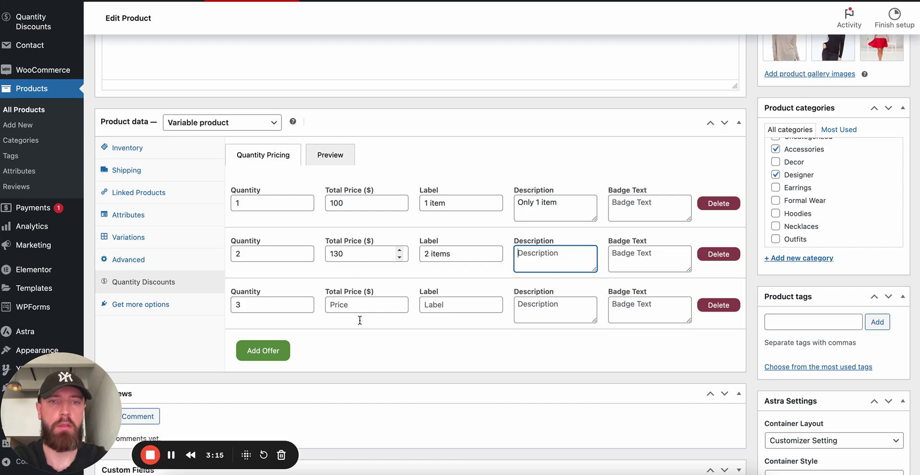
{"action": "left_click", "coordinate": [578, 308]}
{"action": "key", "text": "ctrl+v"}
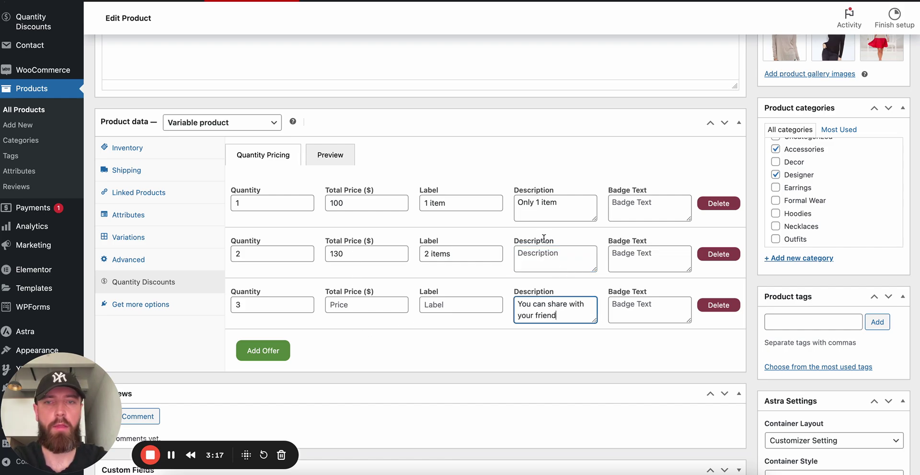
{"action": "left_click", "coordinate": [539, 262]}
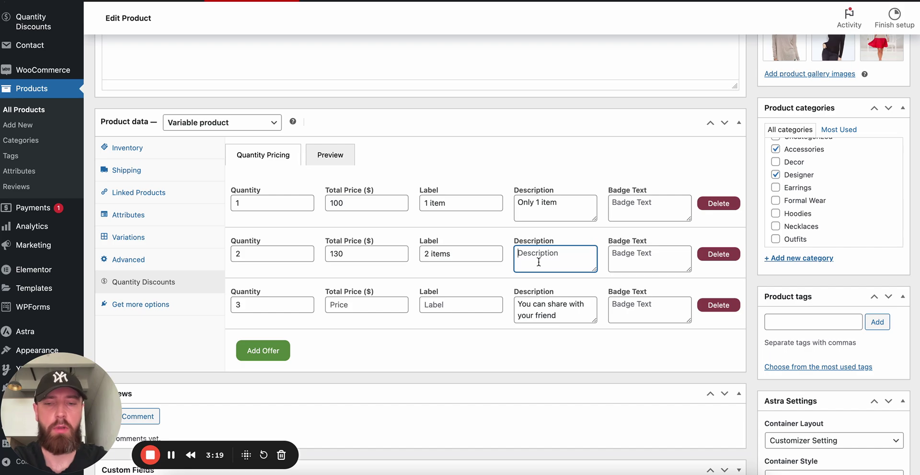
{"action": "type", "text": "I"}
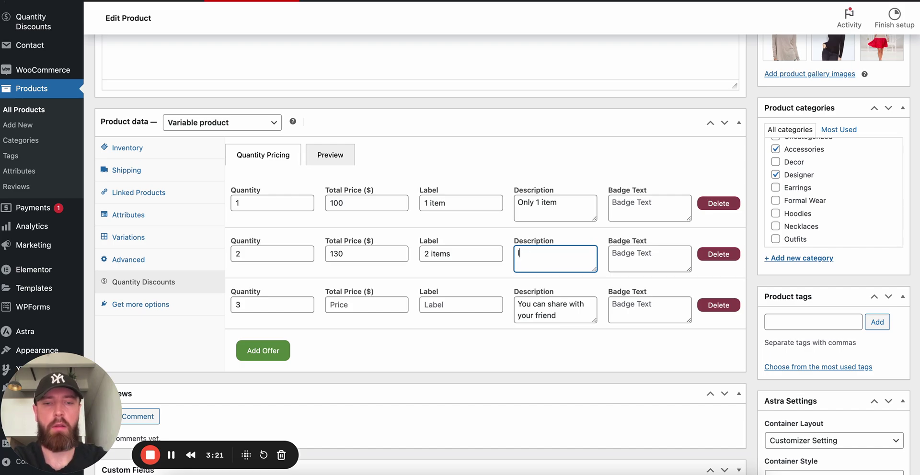
{"action": "type", "text": "t's perfect"}
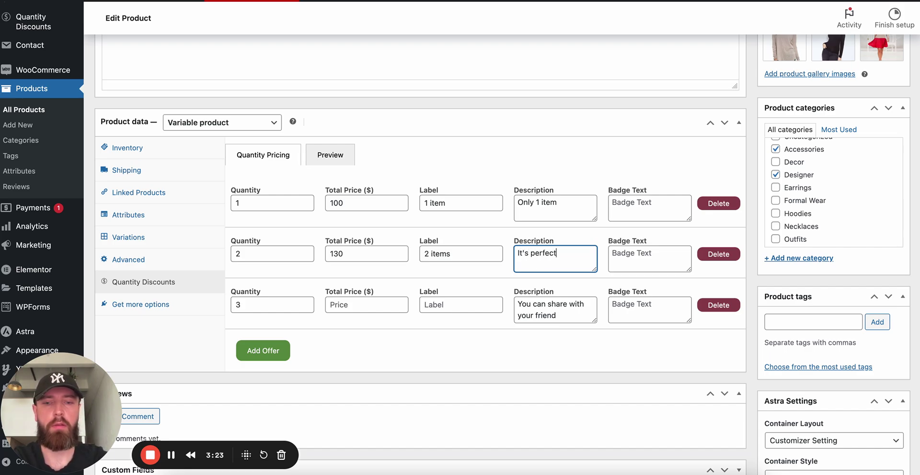
{"action": "type", "text": " t"}
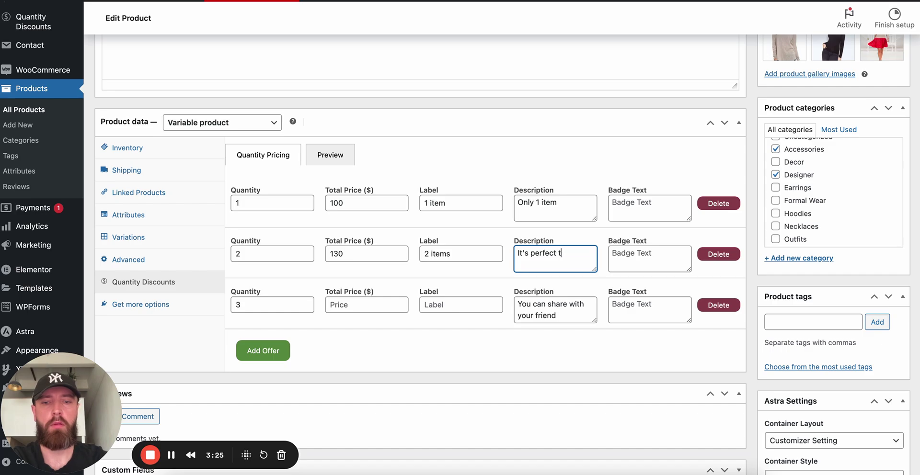
{"action": "type", "text": "o have extra!"}
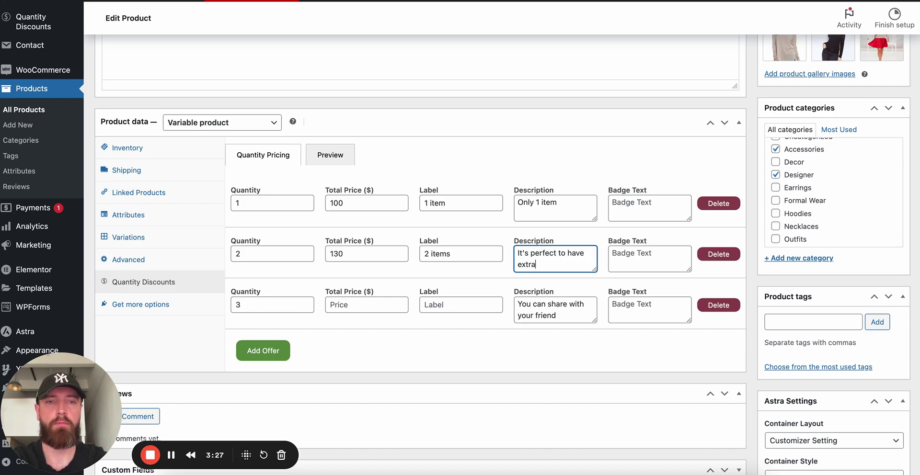
Step: Set the second offer's badge text to 'BEST OFFFFFER'
{"action": "left_click", "coordinate": [622, 256]}
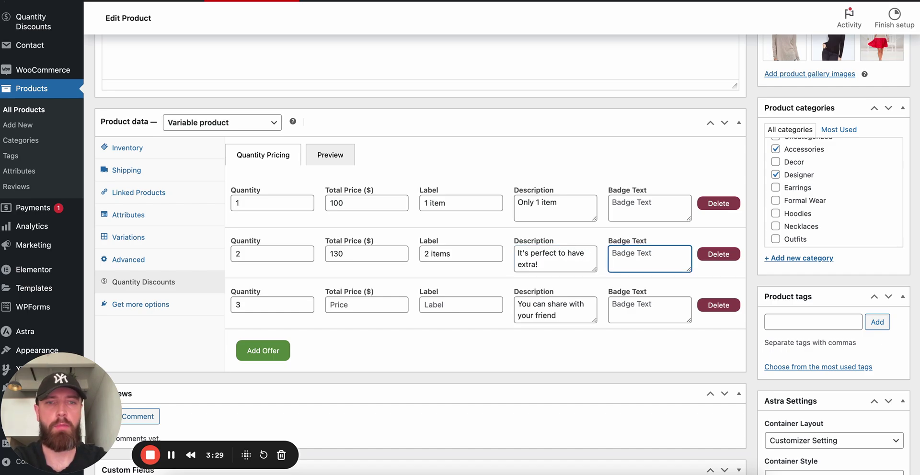
{"action": "type", "text": "BEST OFFF"}
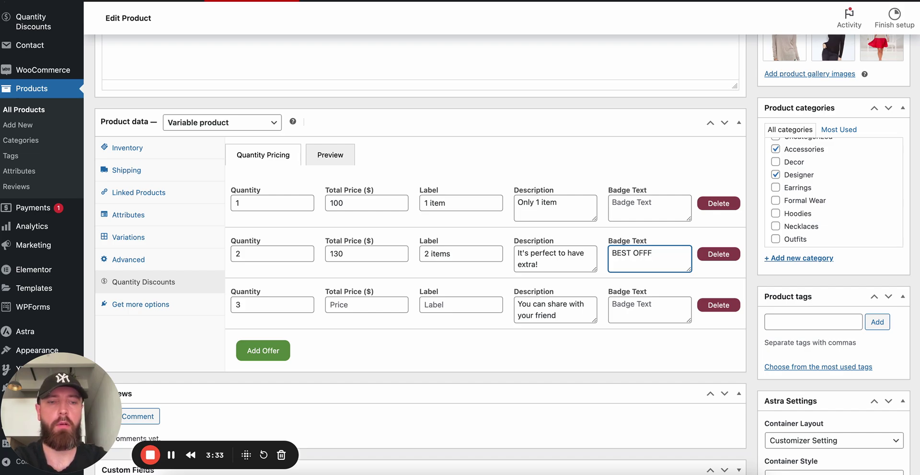
{"action": "type", "text": "FF"}
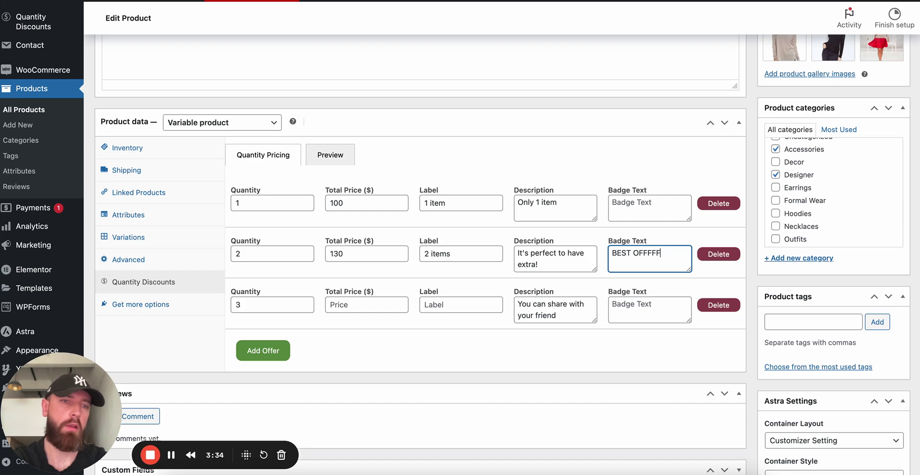
{"action": "key", "text": "BackSpace"}
{"action": "type", "text": "ER"}
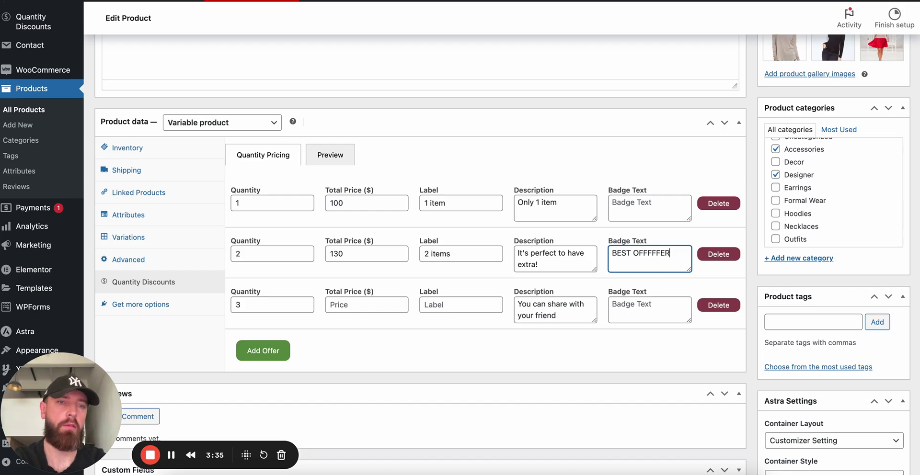
{"action": "double_click", "coordinate": [643, 257]}
Step: Give the third offer a total price of 280 and the label '3 items'
{"action": "left_click", "coordinate": [345, 305]}
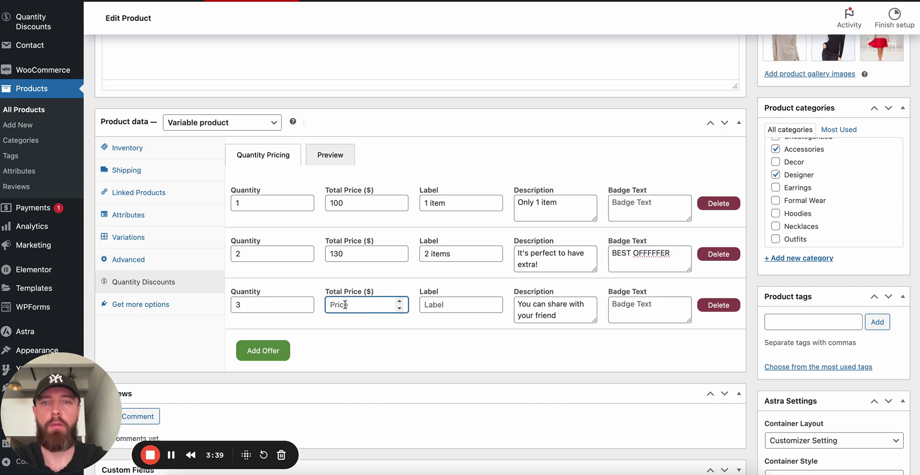
{"action": "type", "text": "280"}
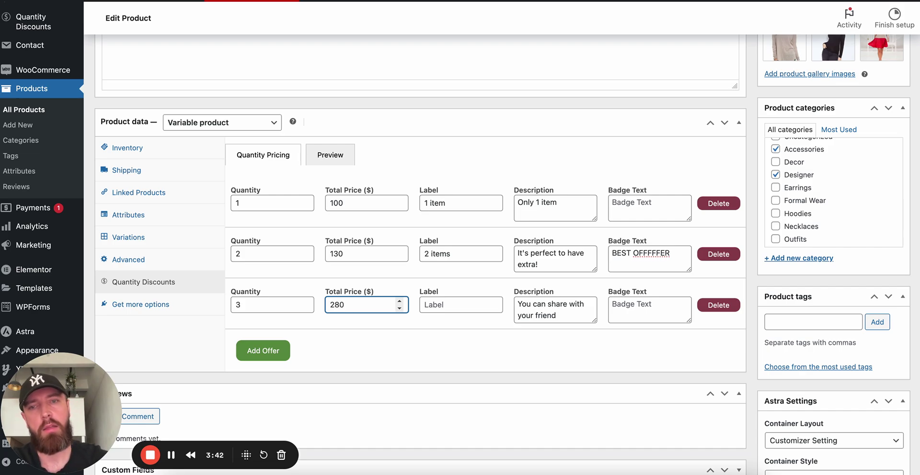
{"action": "key", "text": "Caps_Lock"}
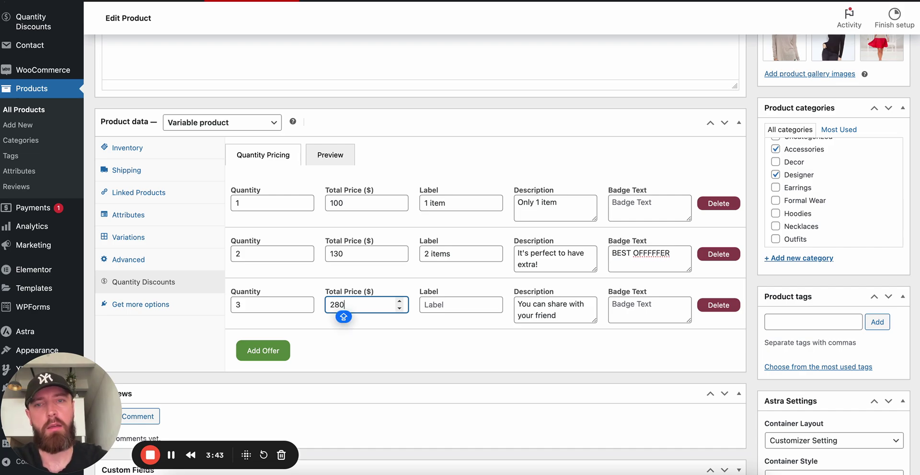
{"action": "left_click", "coordinate": [434, 305]}
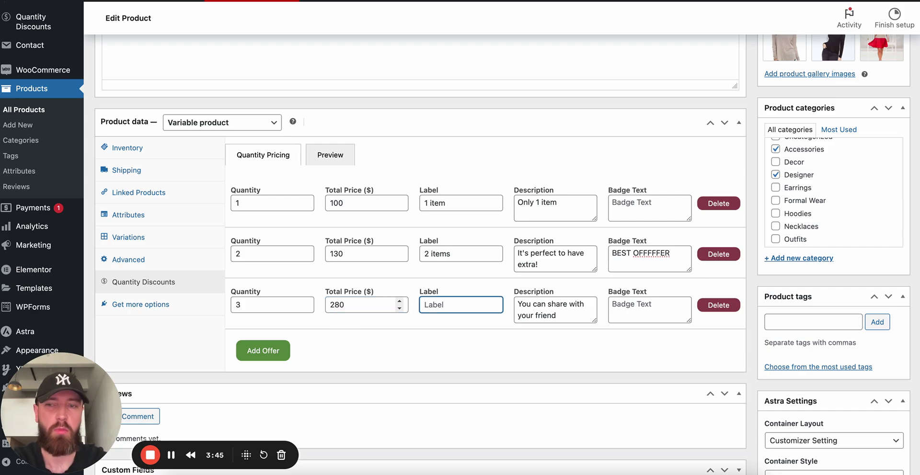
{"action": "left_click", "coordinate": [364, 254]}
{"action": "left_click", "coordinate": [450, 317]}
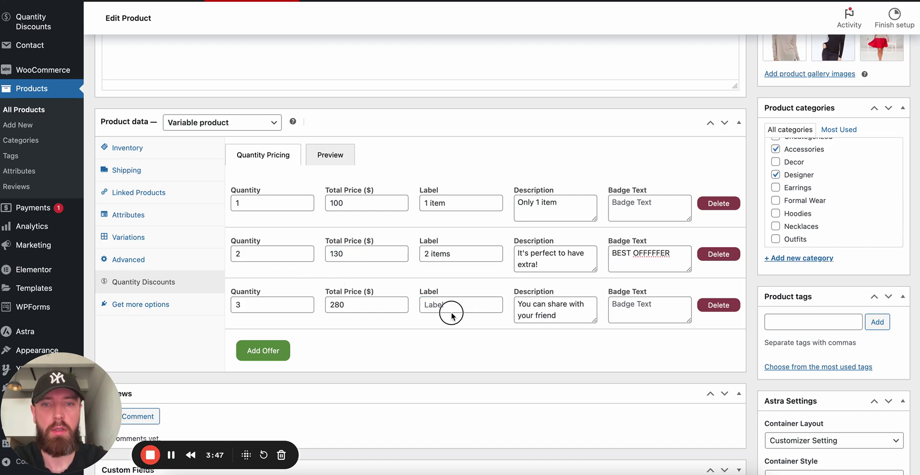
{"action": "left_click", "coordinate": [439, 306]}
{"action": "type", "text": "3"}
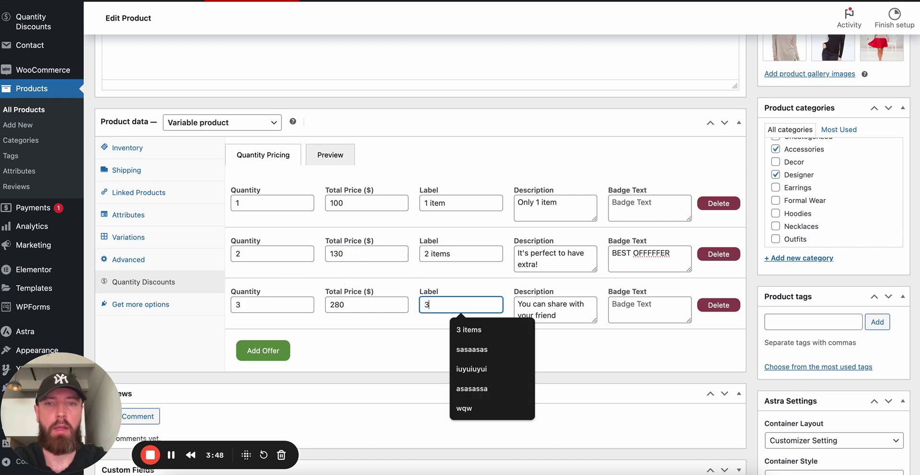
{"action": "type", "text": " items"}
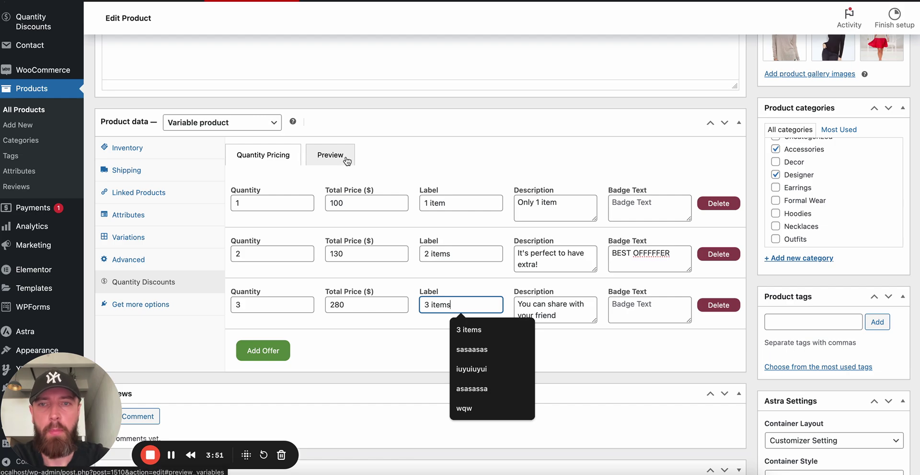
Step: Preview the three offer cards, selecting the 2, 3 and 1 item offers in turn
{"action": "left_click", "coordinate": [347, 161]}
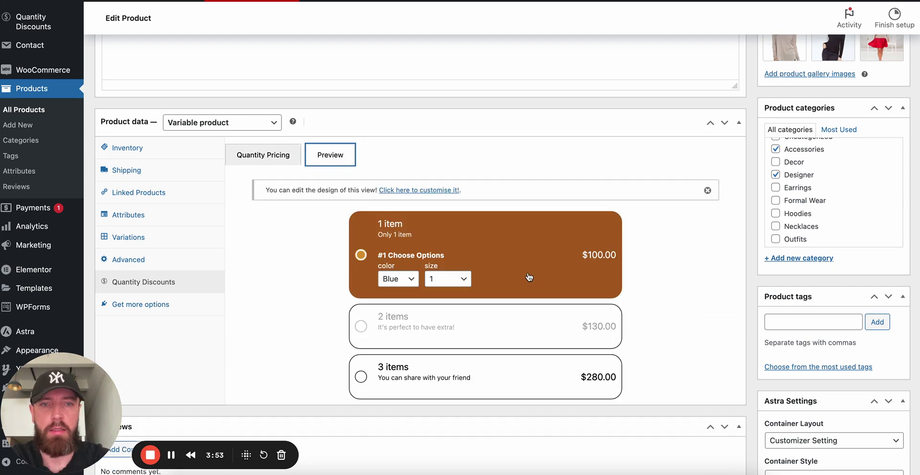
{"action": "scroll", "coordinate": [508, 274], "scroll_direction": "down", "scroll_amount": 2}
{"action": "left_click", "coordinate": [494, 284]}
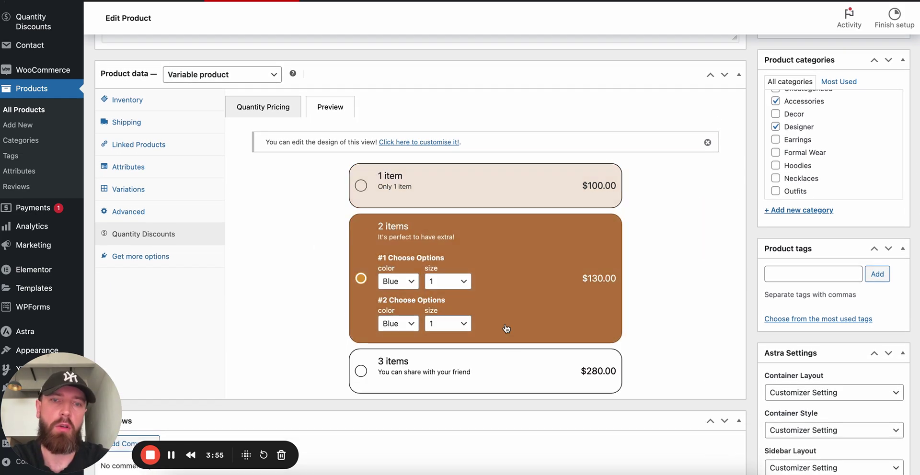
{"action": "left_click", "coordinate": [505, 372]}
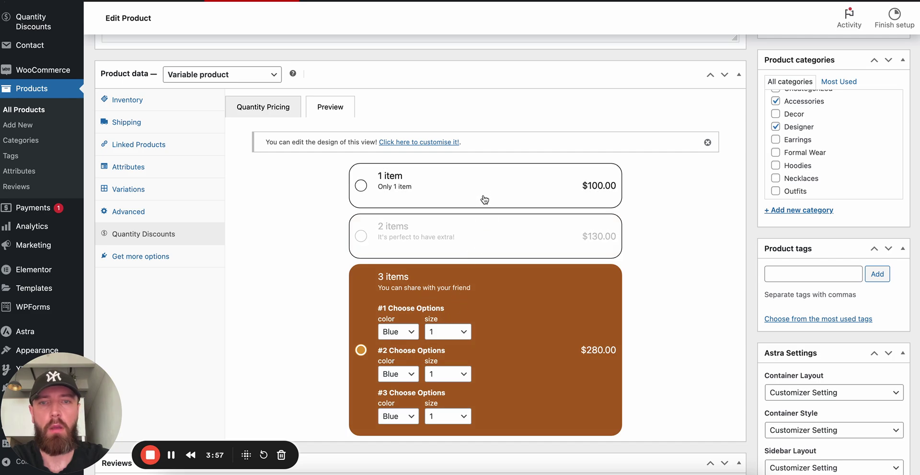
{"action": "left_click", "coordinate": [482, 198]}
Step: Update the product with its quantity offers and switch to its storefront page
{"action": "left_click", "coordinate": [276, 112]}
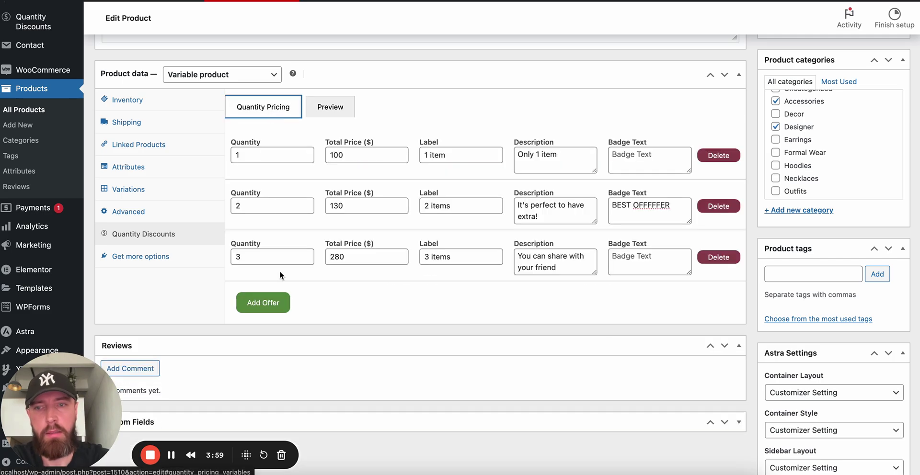
{"action": "scroll", "coordinate": [628, 266], "scroll_direction": "up", "scroll_amount": 15}
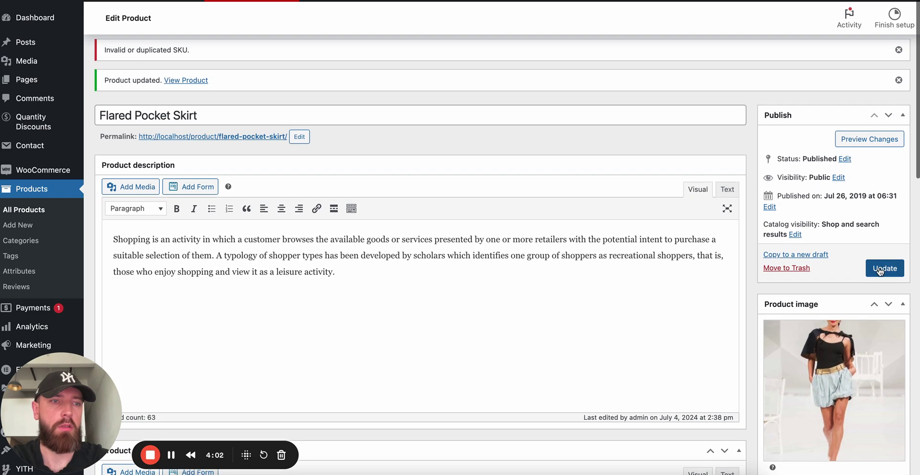
{"action": "left_click", "coordinate": [879, 269]}
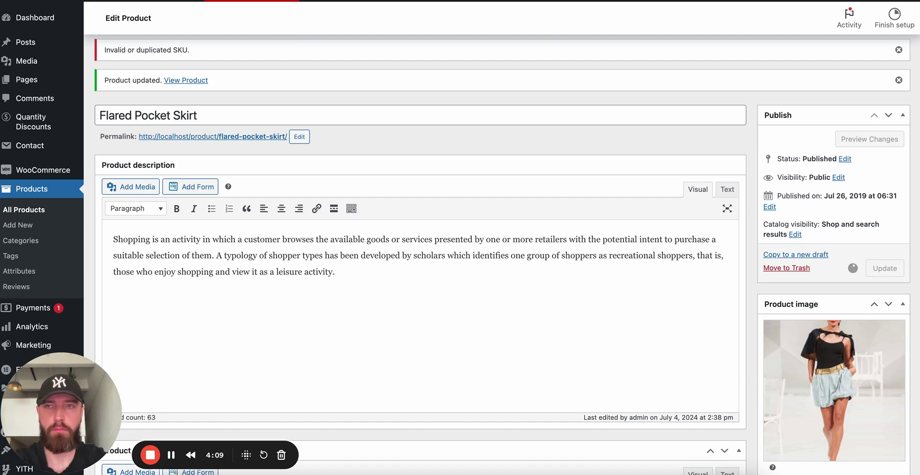
{"action": "key", "text": "ctrl+Tab"}
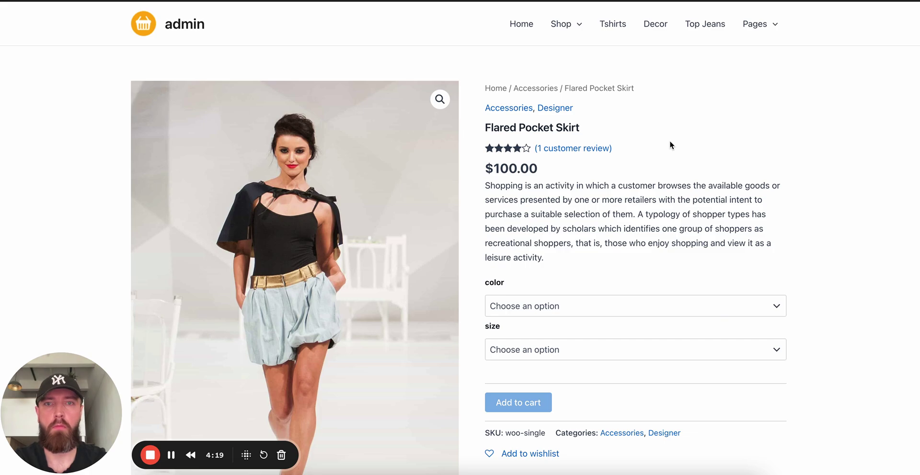
Step: Reload the product page and compare the offer cards, ending on the 2 items offer
{"action": "key", "text": "super+r"}
{"action": "scroll", "coordinate": [670, 143], "scroll_direction": "down", "scroll_amount": 1}
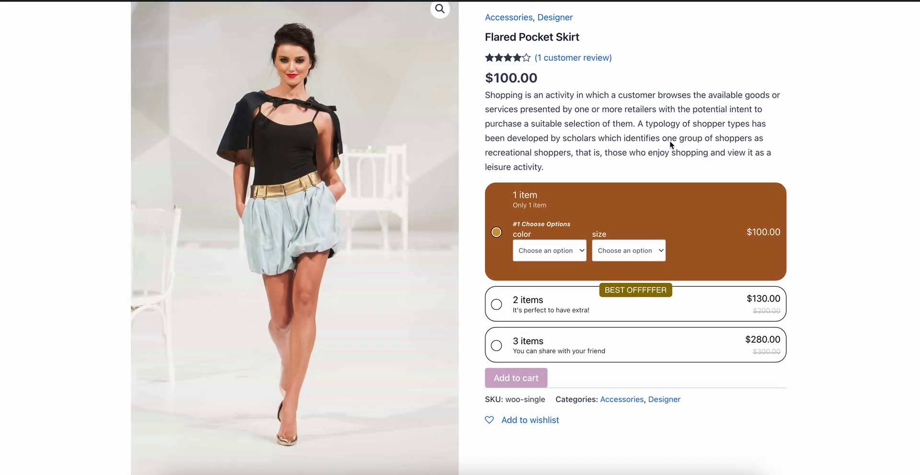
{"action": "scroll", "coordinate": [668, 140], "scroll_direction": "down", "scroll_amount": 2}
{"action": "left_click", "coordinate": [587, 290]}
{"action": "scroll", "coordinate": [623, 307], "scroll_direction": "down", "scroll_amount": 2}
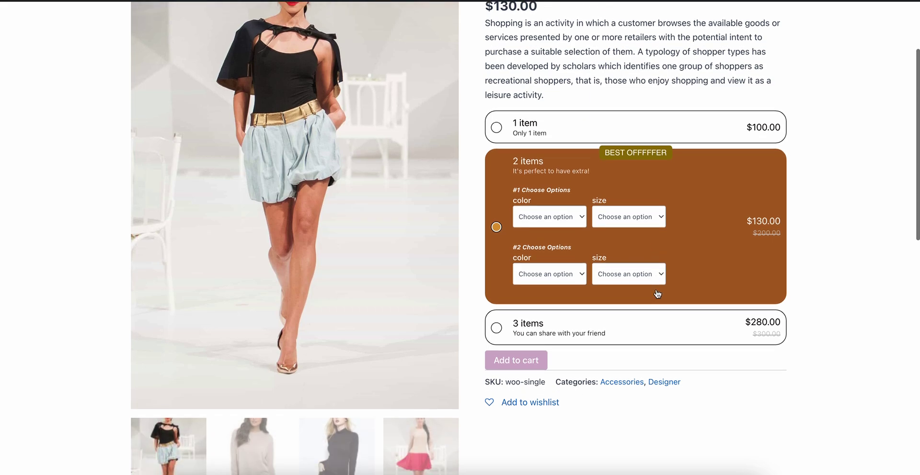
{"action": "scroll", "coordinate": [578, 115], "scroll_direction": "up", "scroll_amount": 1}
{"action": "left_click_drag", "start_coordinate": [480, 34], "coordinate": [577, 31]}
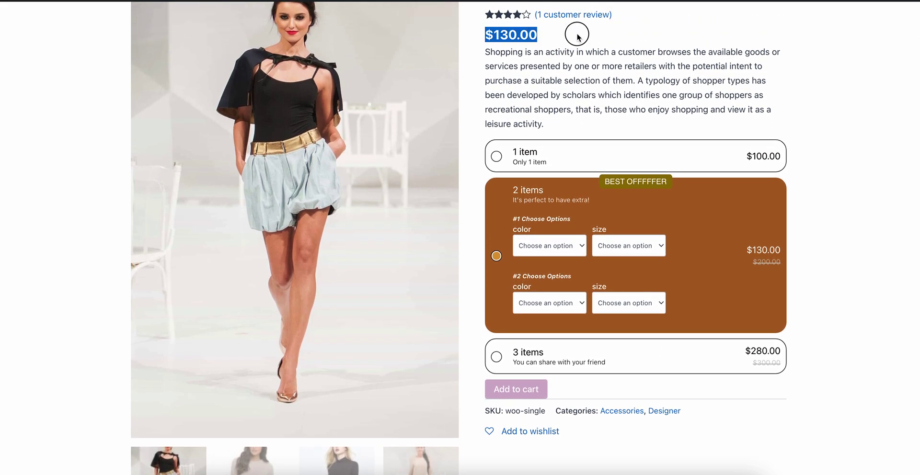
{"action": "left_click", "coordinate": [701, 359]}
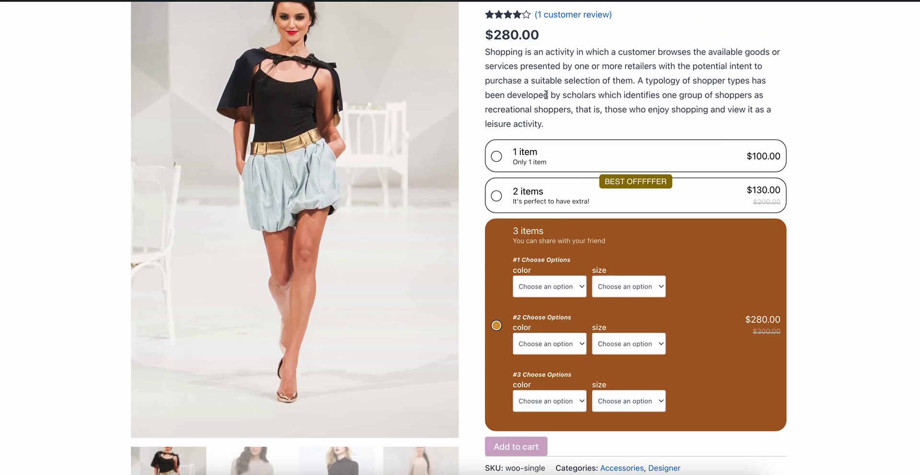
{"action": "left_click", "coordinate": [709, 169]}
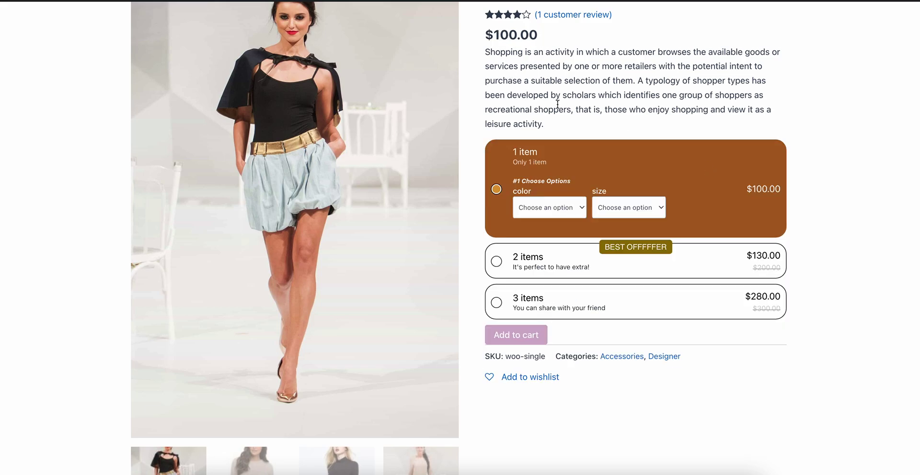
{"action": "left_click", "coordinate": [628, 295]}
{"action": "scroll", "coordinate": [635, 298], "scroll_direction": "down", "scroll_amount": 1}
{"action": "left_click", "coordinate": [585, 188]}
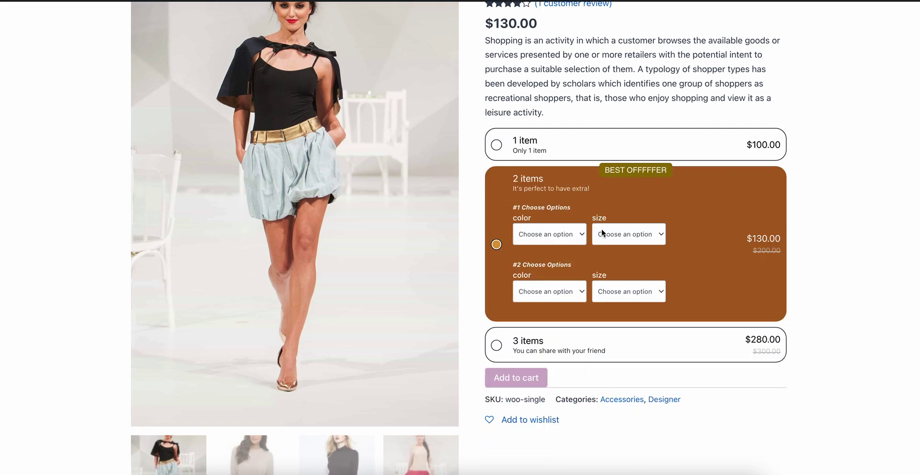
Step: Choose Blue/Medium and Gray/Medium for the two skirts and add the bundle to the cart
{"action": "left_click", "coordinate": [559, 235]}
{"action": "left_click", "coordinate": [553, 249]}
{"action": "left_click", "coordinate": [642, 234]}
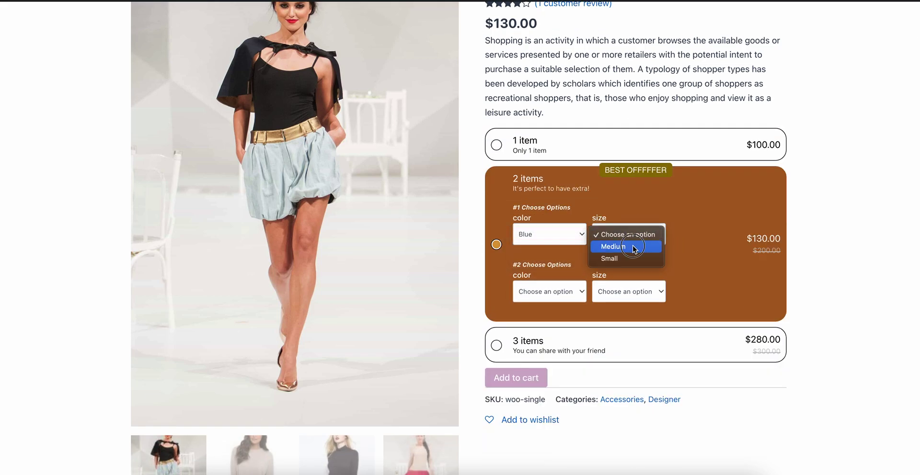
{"action": "left_click", "coordinate": [638, 244]}
{"action": "left_click", "coordinate": [560, 292]}
{"action": "left_click", "coordinate": [558, 316]}
{"action": "left_click", "coordinate": [622, 292]}
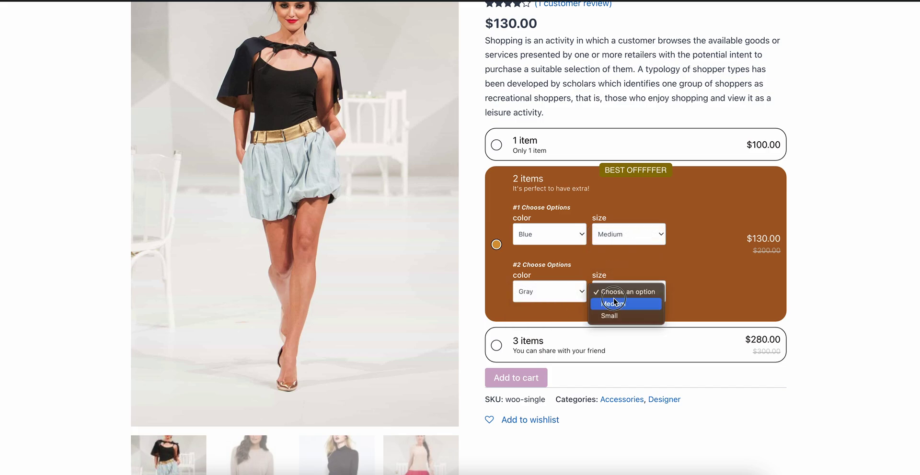
{"action": "left_click", "coordinate": [613, 304]}
{"action": "left_click", "coordinate": [527, 381]}
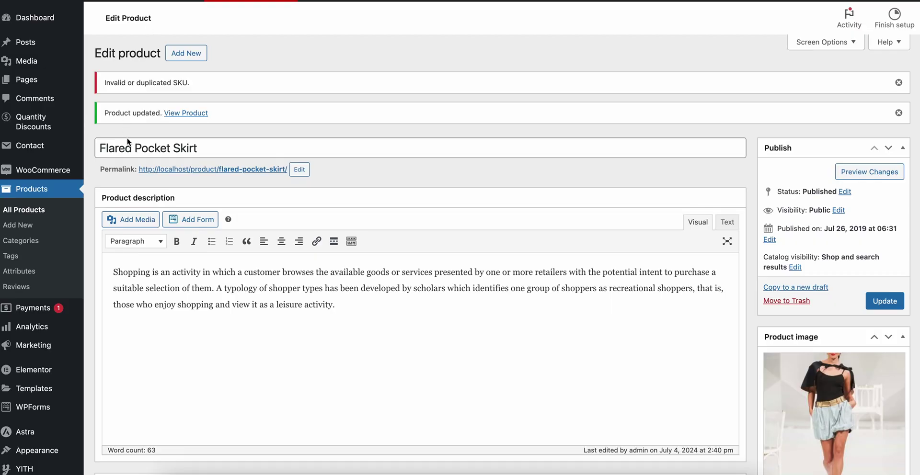
Step: Review the Earnings row: Flared Pocket Skirt, $120.00 in sales, type Quantity Bundle Blocks
{"action": "mouse_move", "coordinate": [20, 123]}
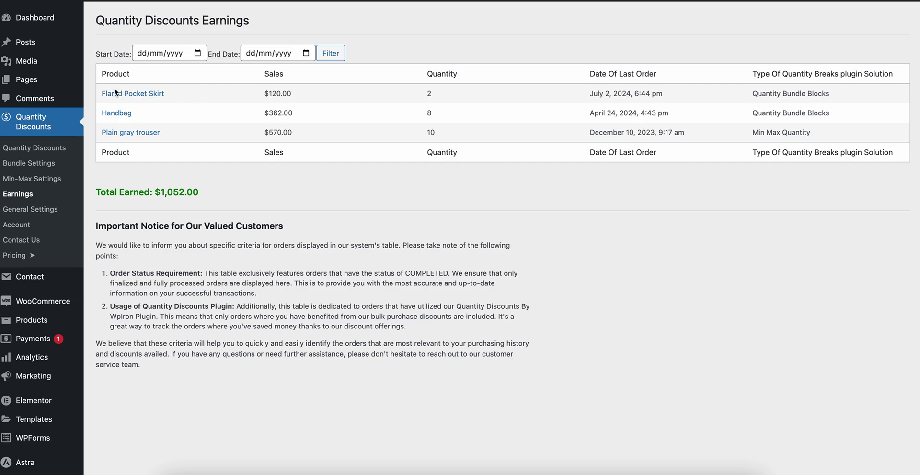
{"action": "left_click_drag", "start_coordinate": [102, 92], "coordinate": [198, 100]}
{"action": "left_click_drag", "start_coordinate": [260, 94], "coordinate": [335, 94]}
{"action": "left_click", "coordinate": [294, 97]}
{"action": "left_click_drag", "start_coordinate": [246, 95], "coordinate": [293, 96]}
{"action": "left_click", "coordinate": [248, 95]}
{"action": "left_click_drag", "start_coordinate": [839, 96], "coordinate": [752, 95]}
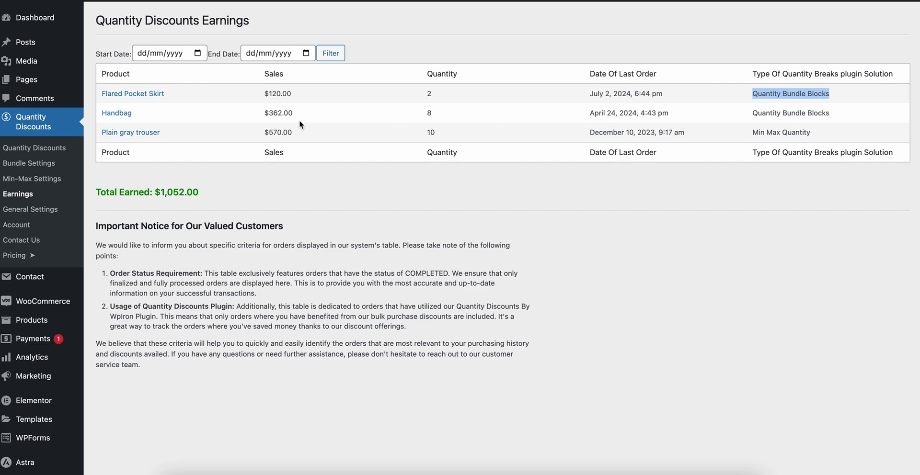
{"action": "left_click", "coordinate": [318, 102]}
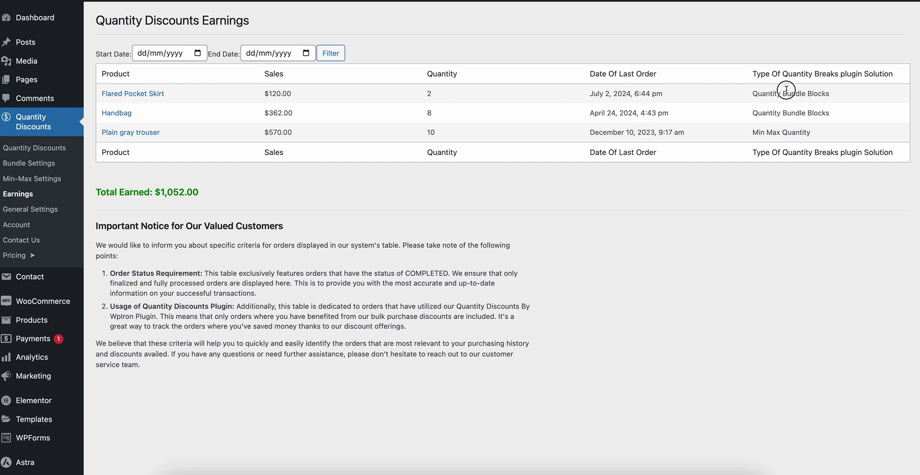
{"action": "left_click_drag", "start_coordinate": [782, 89], "coordinate": [787, 113]}
{"action": "left_click", "coordinate": [787, 113]}
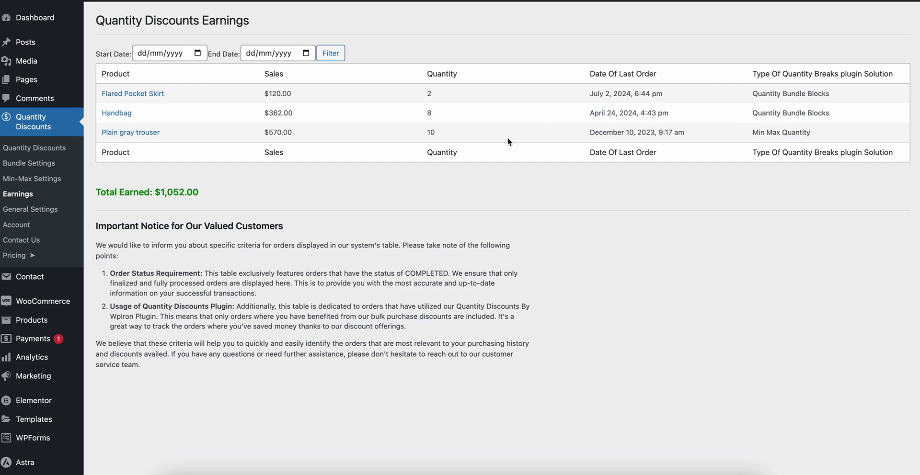